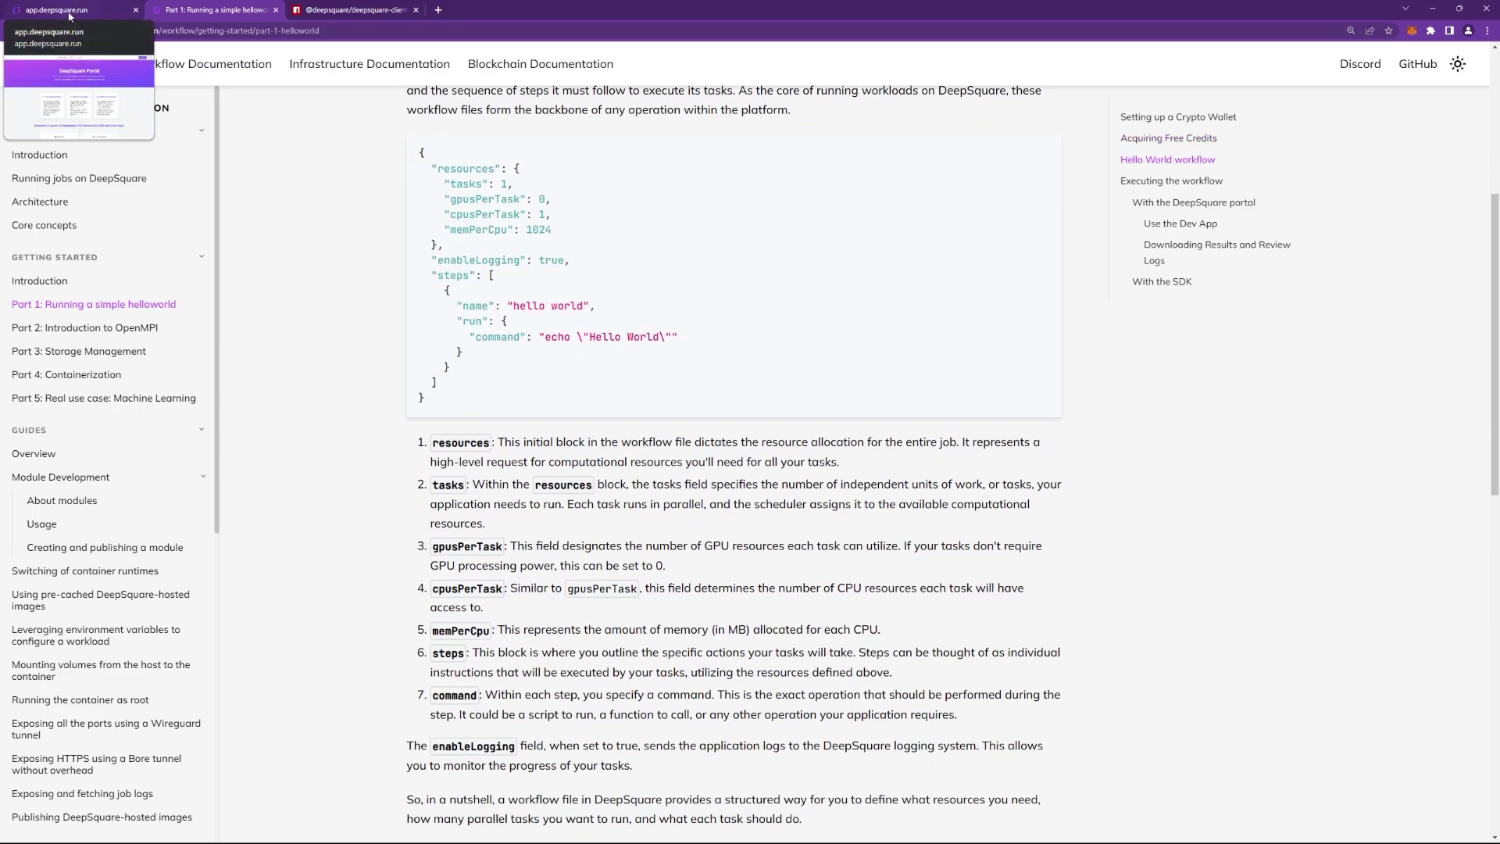
# Switch to the already open app.deepsquare.run DeepSquare Portal tab.
pyautogui.click(69, 11)
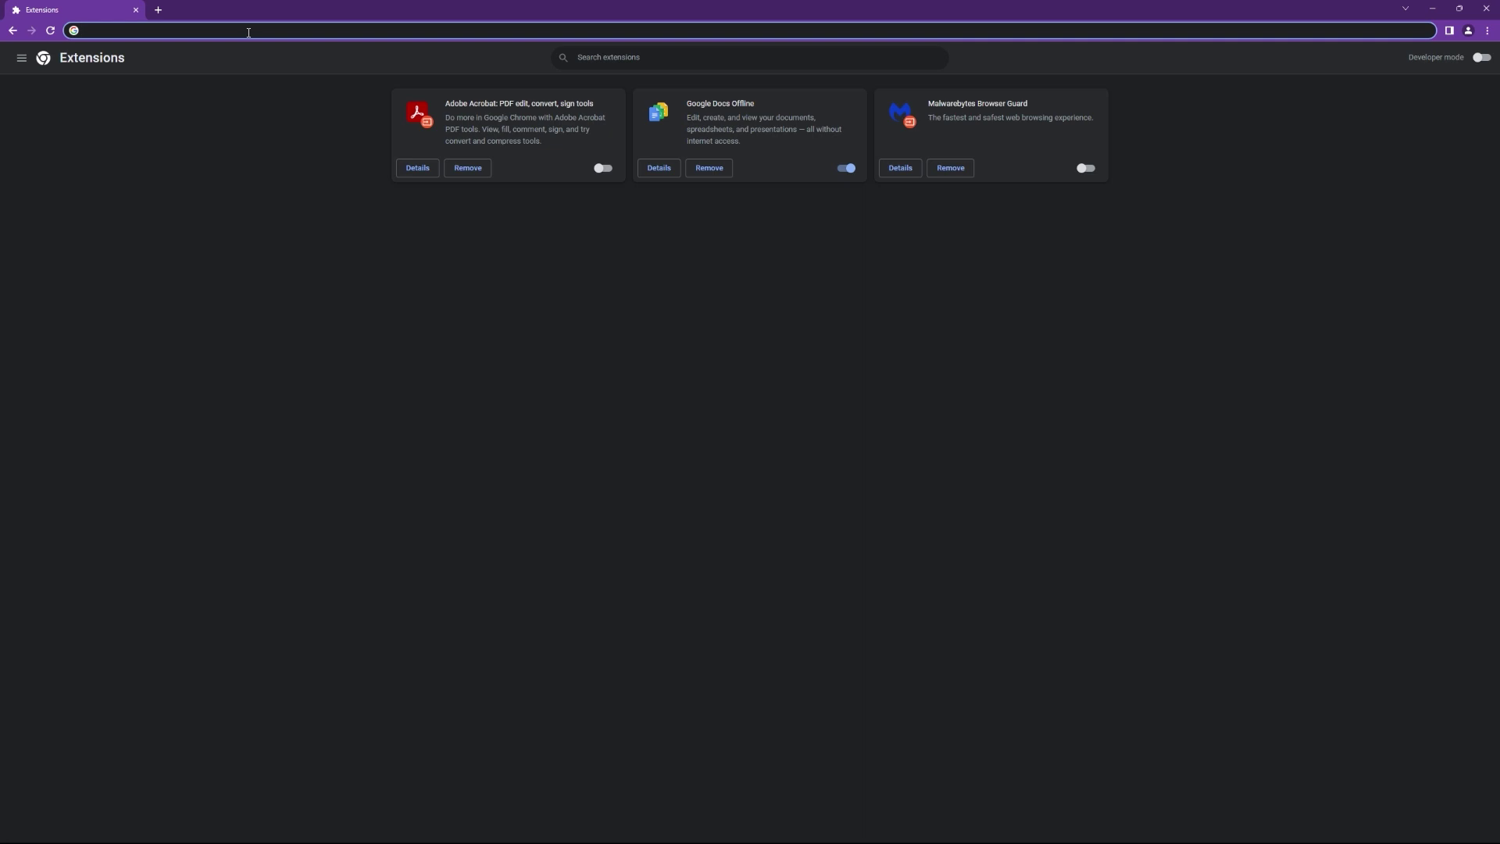
# Install the MetaMask extension from metamask.io into Chrome and accept its terms of use.
pyautogui.write('metamask.io')
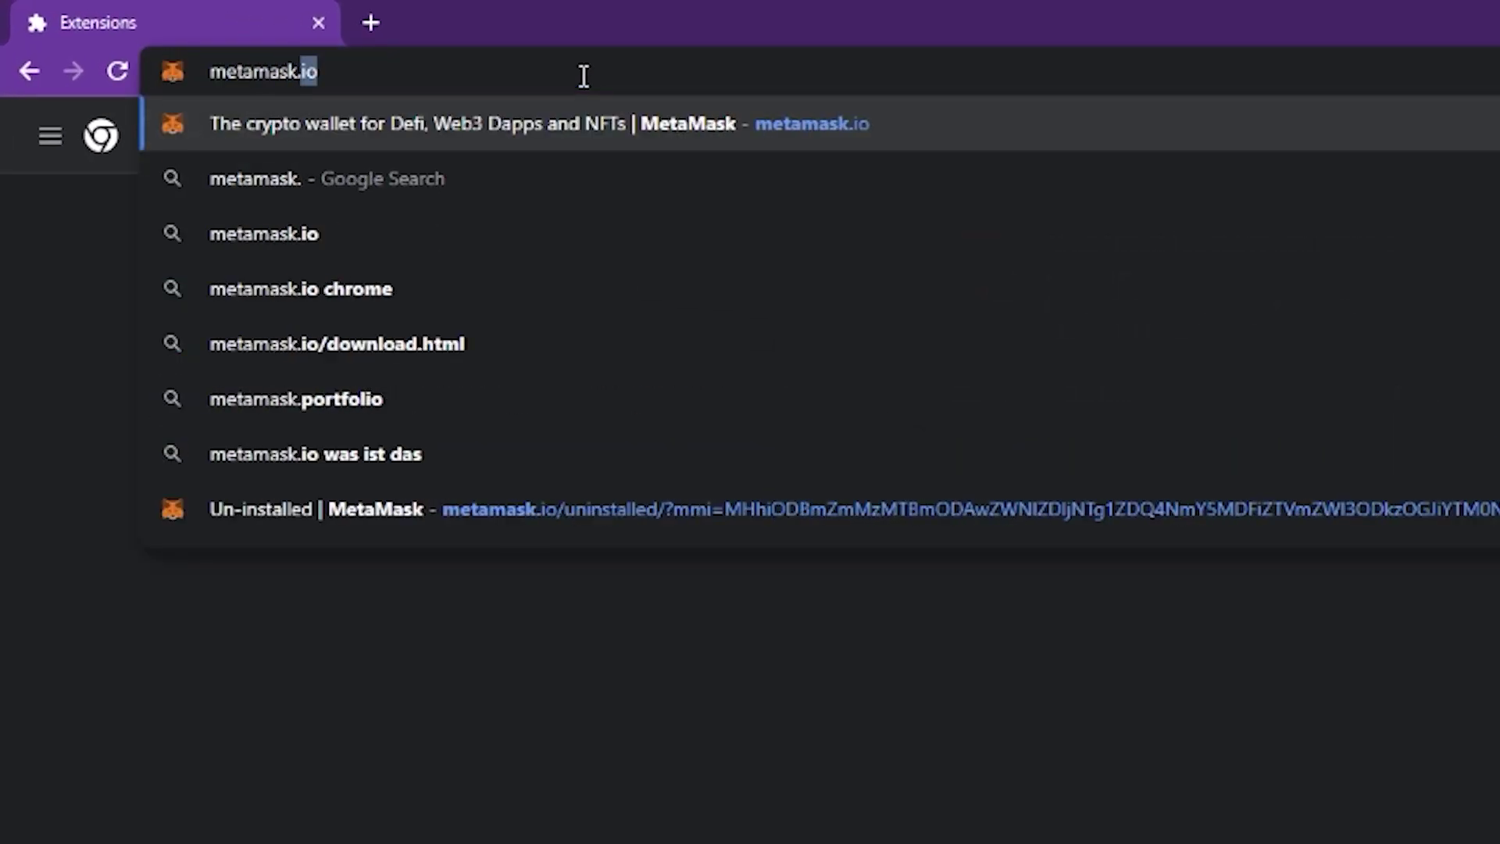
pyautogui.press('Return')
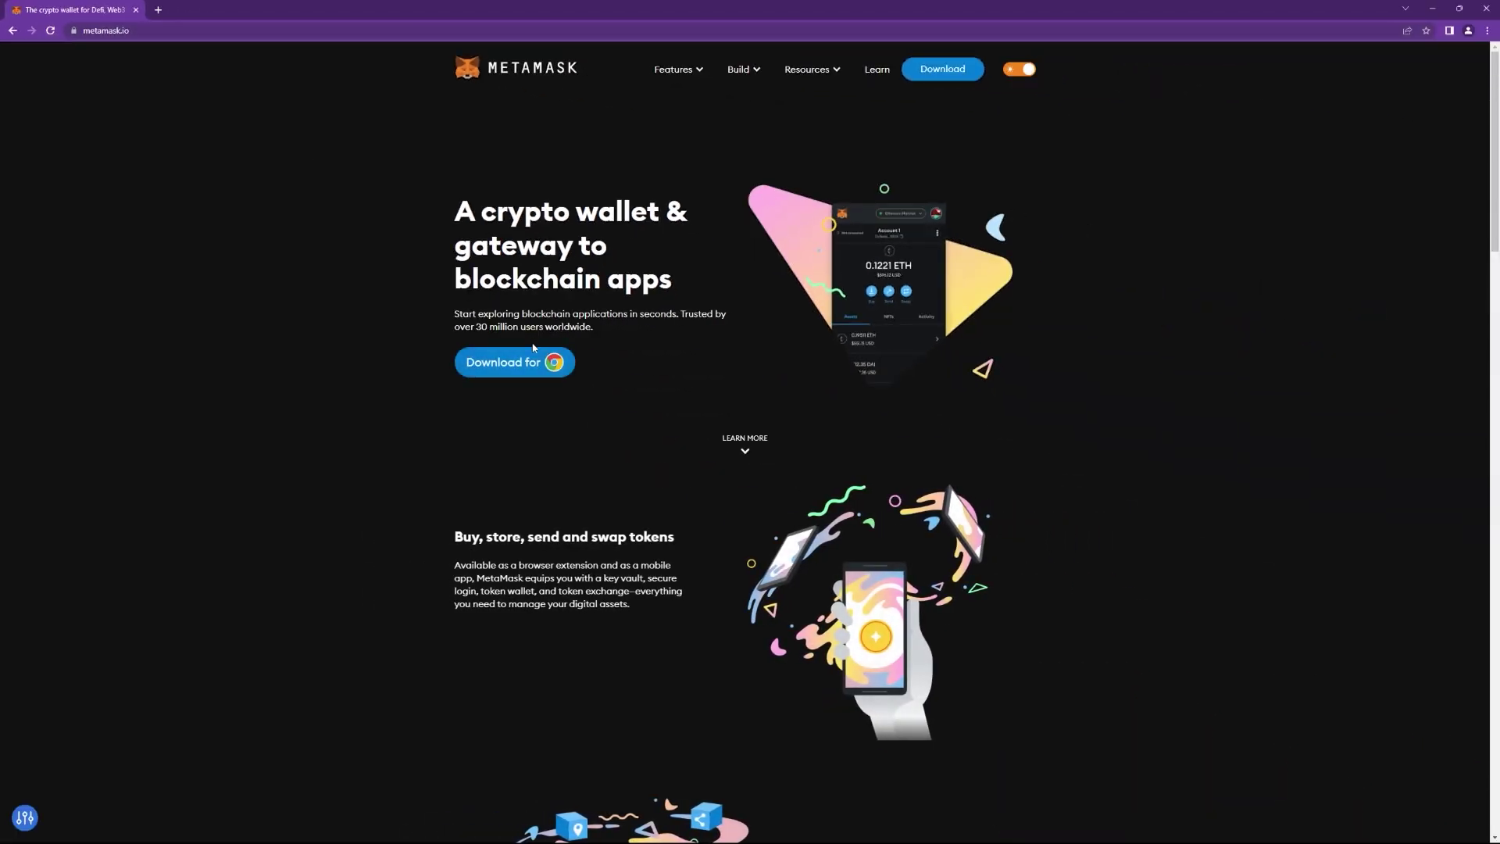
pyautogui.click(527, 360)
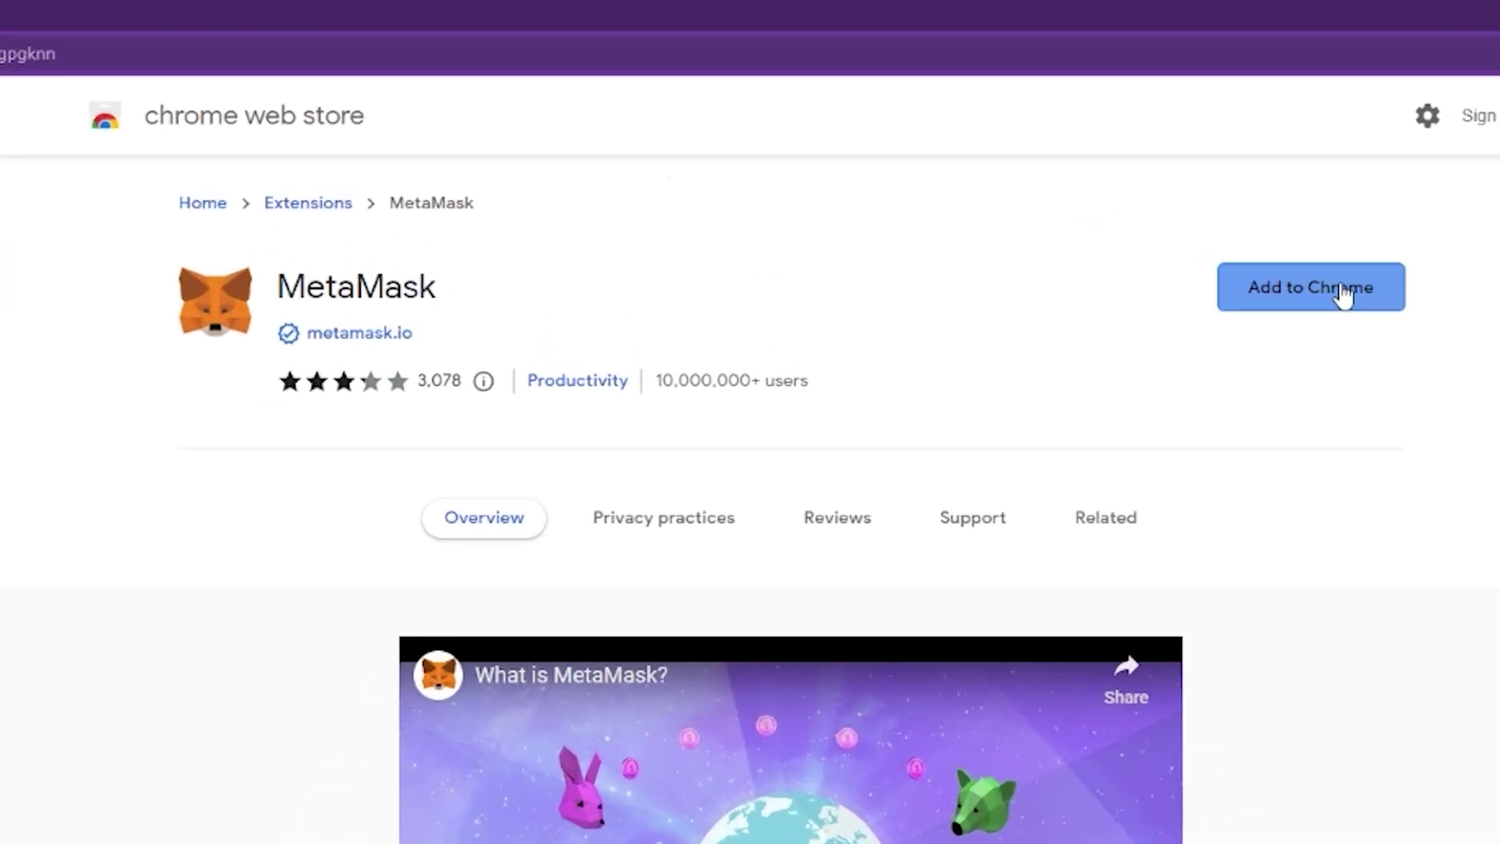
pyautogui.click(992, 142)
pyautogui.click(860, 327)
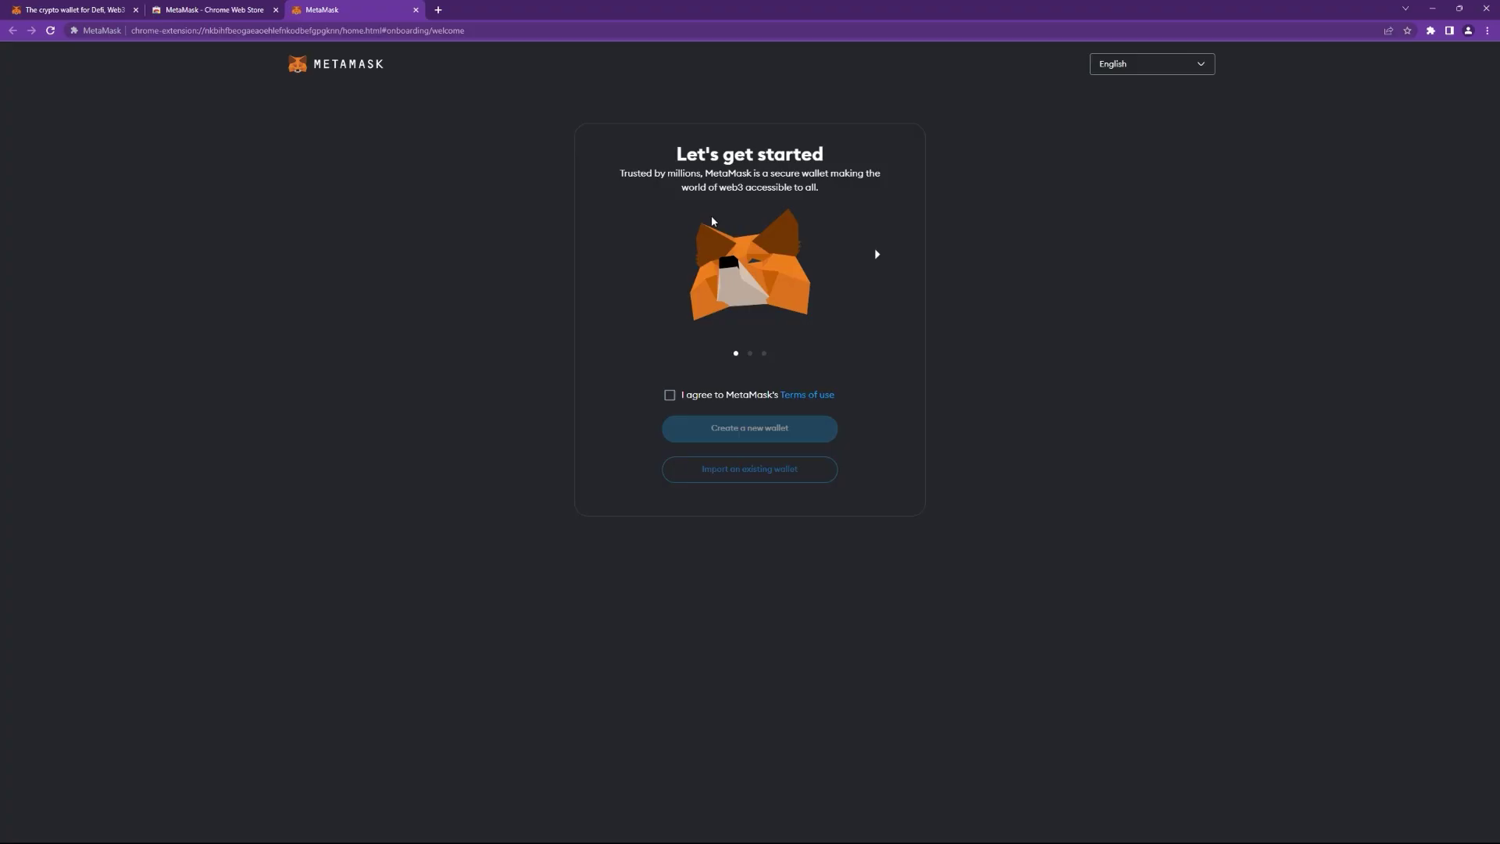
pyautogui.click(670, 396)
# Create a new password-protected MetaMask wallet, agreeing to share anonymous usage data.
pyautogui.click(707, 473)
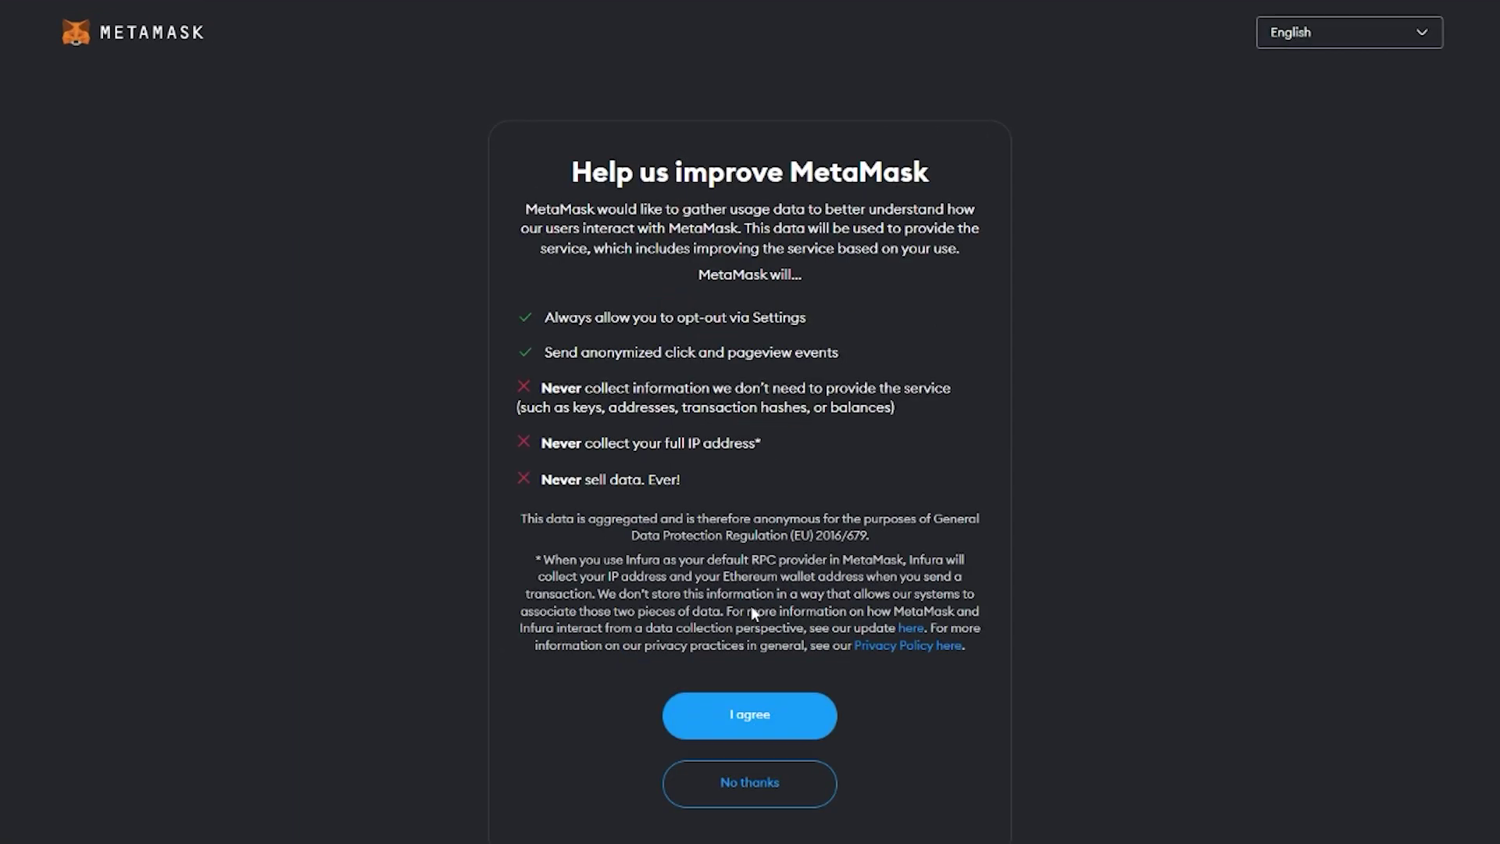
pyautogui.click(762, 574)
pyautogui.write('••••••')
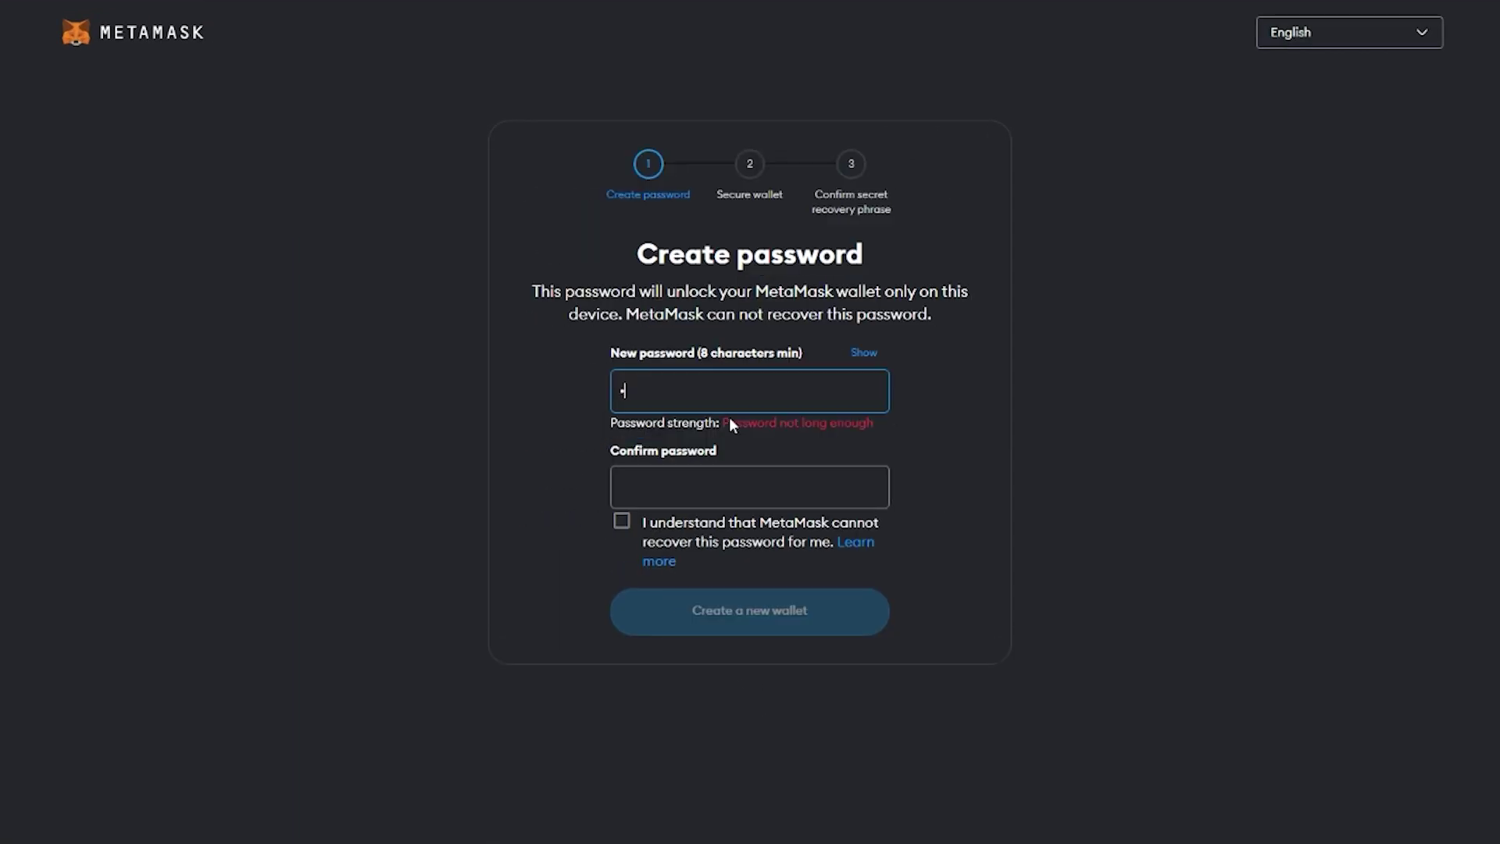
pyautogui.write('••')
pyautogui.press('Tab')
pyautogui.write('•••••••')
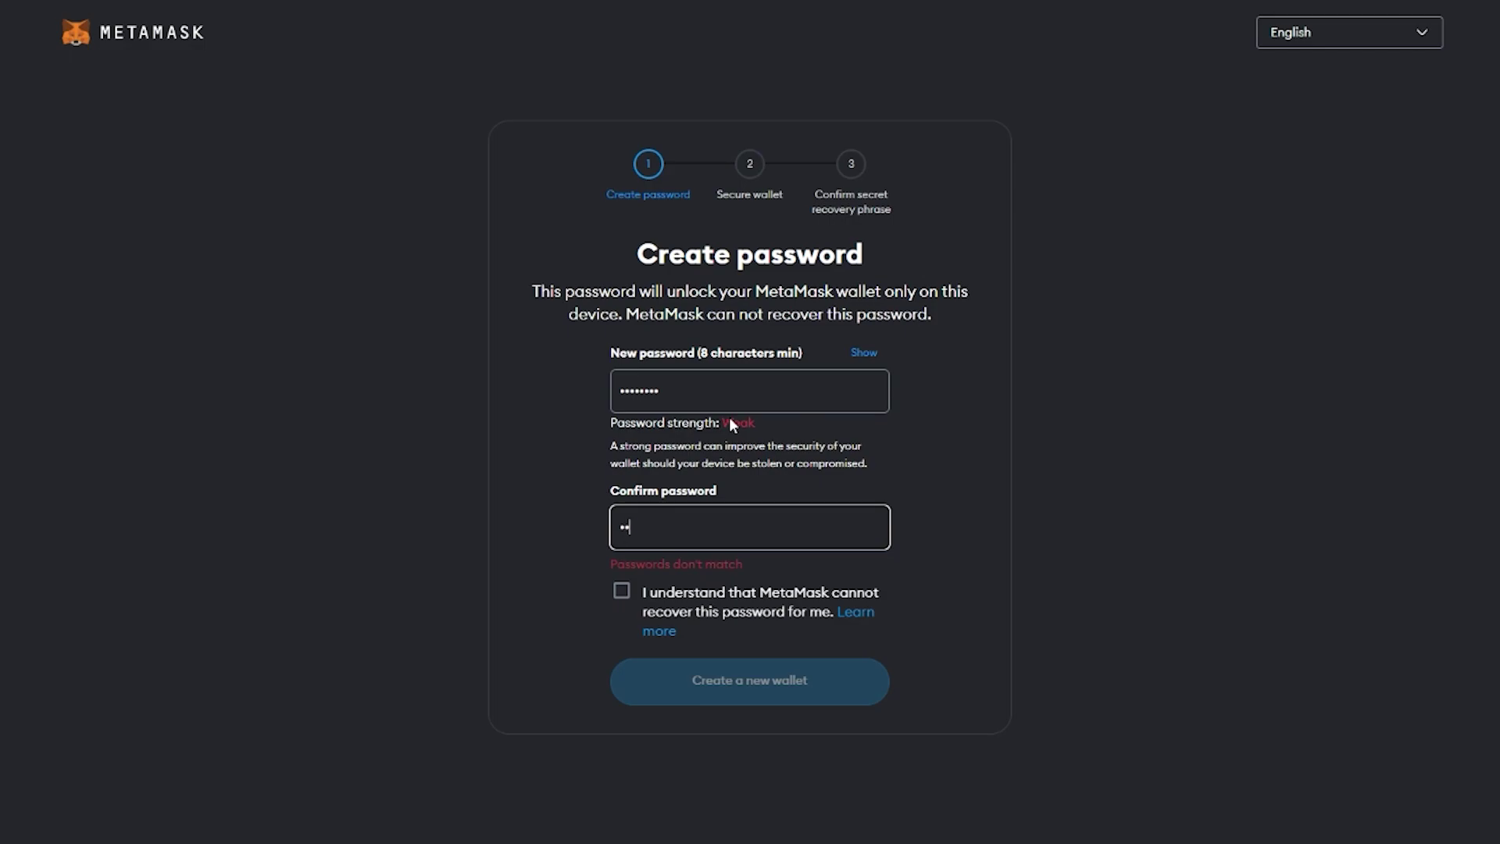
pyautogui.write('•')
pyautogui.click(622, 561)
pyautogui.click(747, 660)
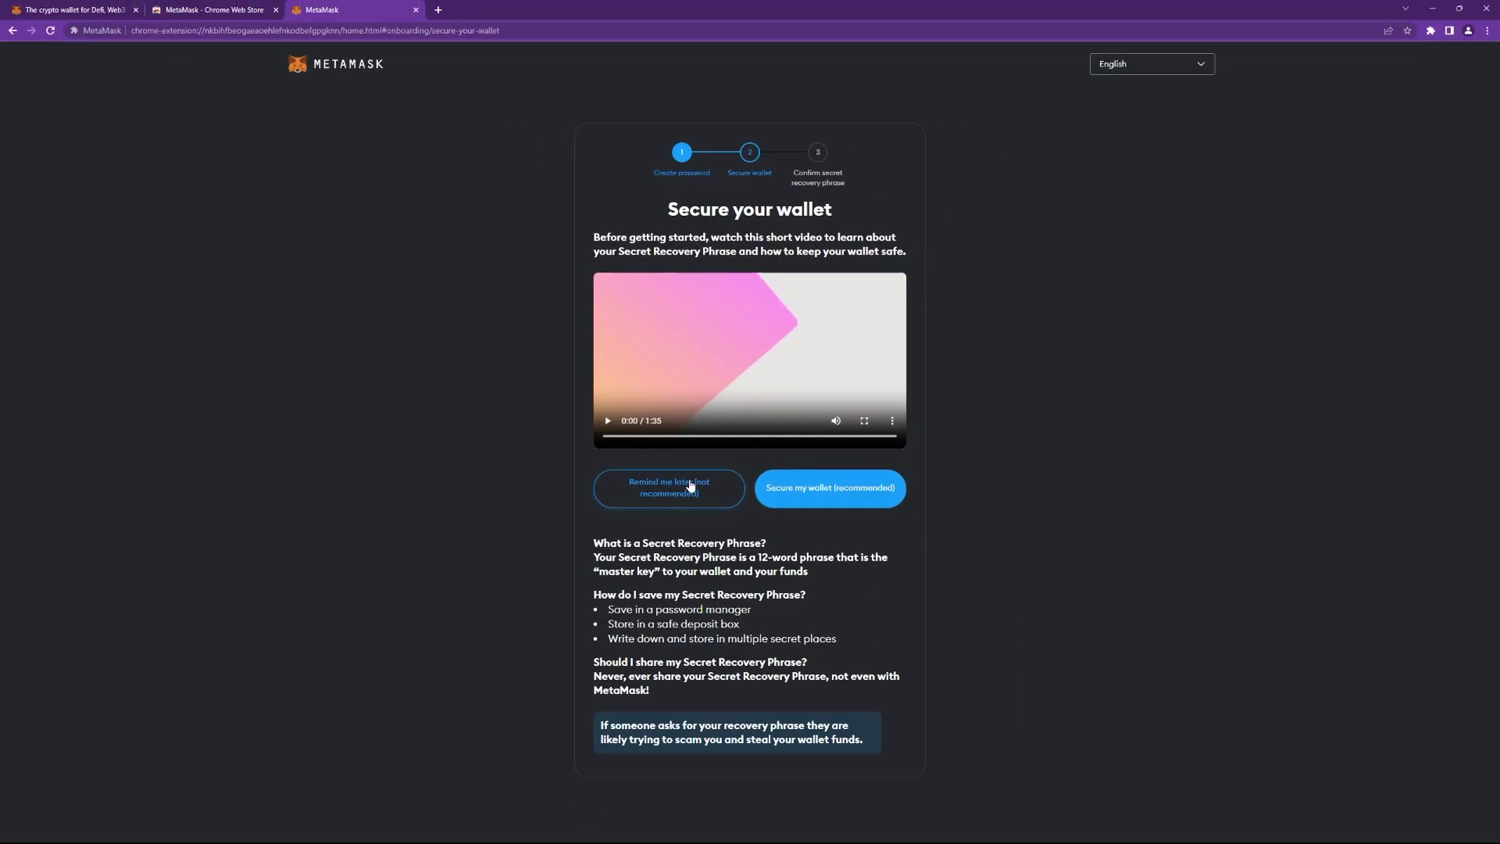
# Skip the recovery phrase backup and finish MetaMask onboarding to open the wallet.
pyautogui.click(688, 494)
pyautogui.click(689, 438)
pyautogui.click(793, 506)
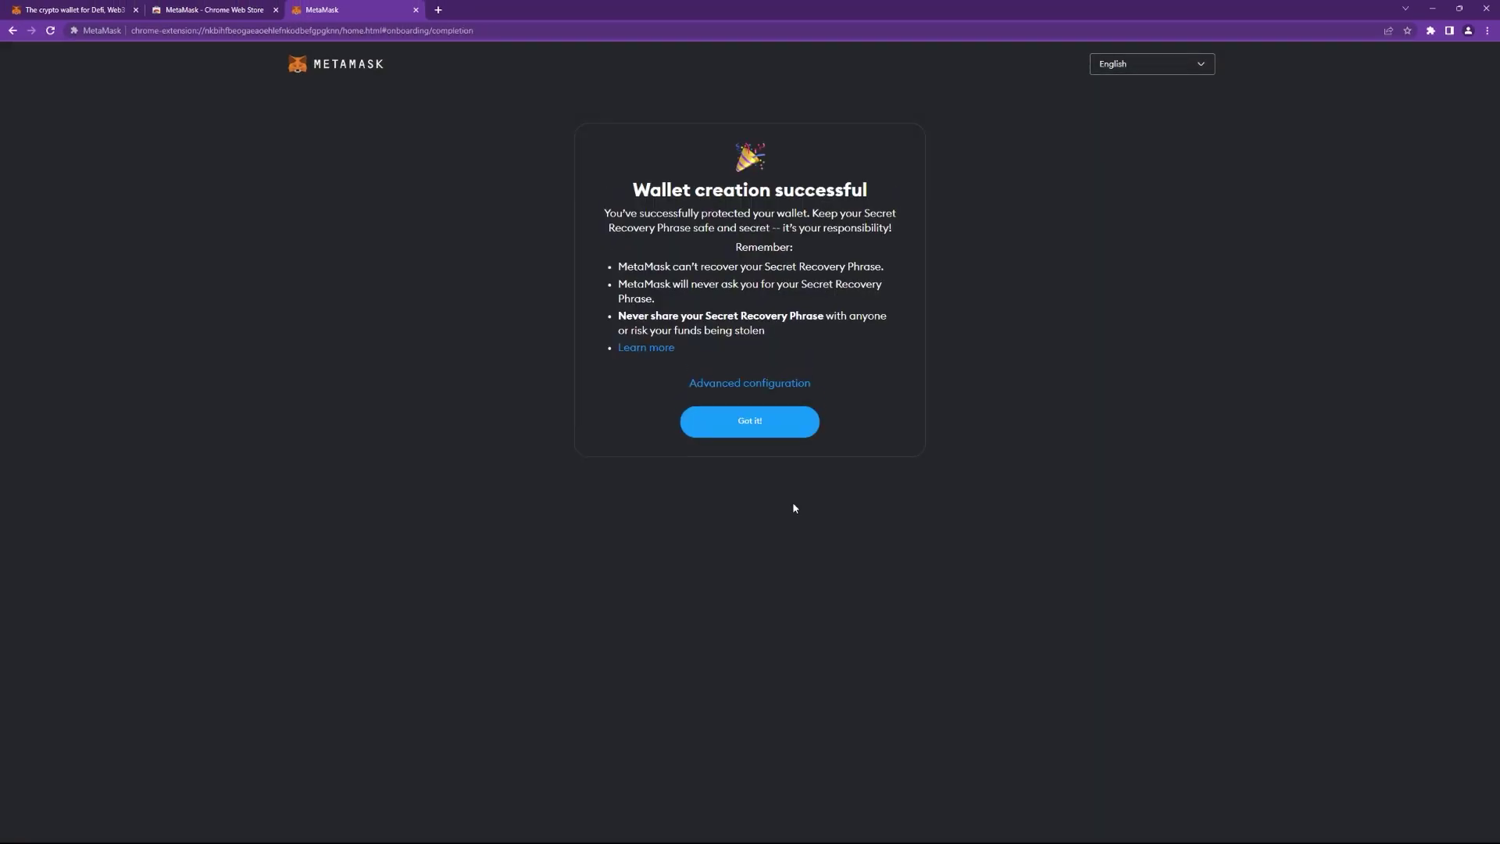
pyautogui.click(754, 434)
pyautogui.click(751, 439)
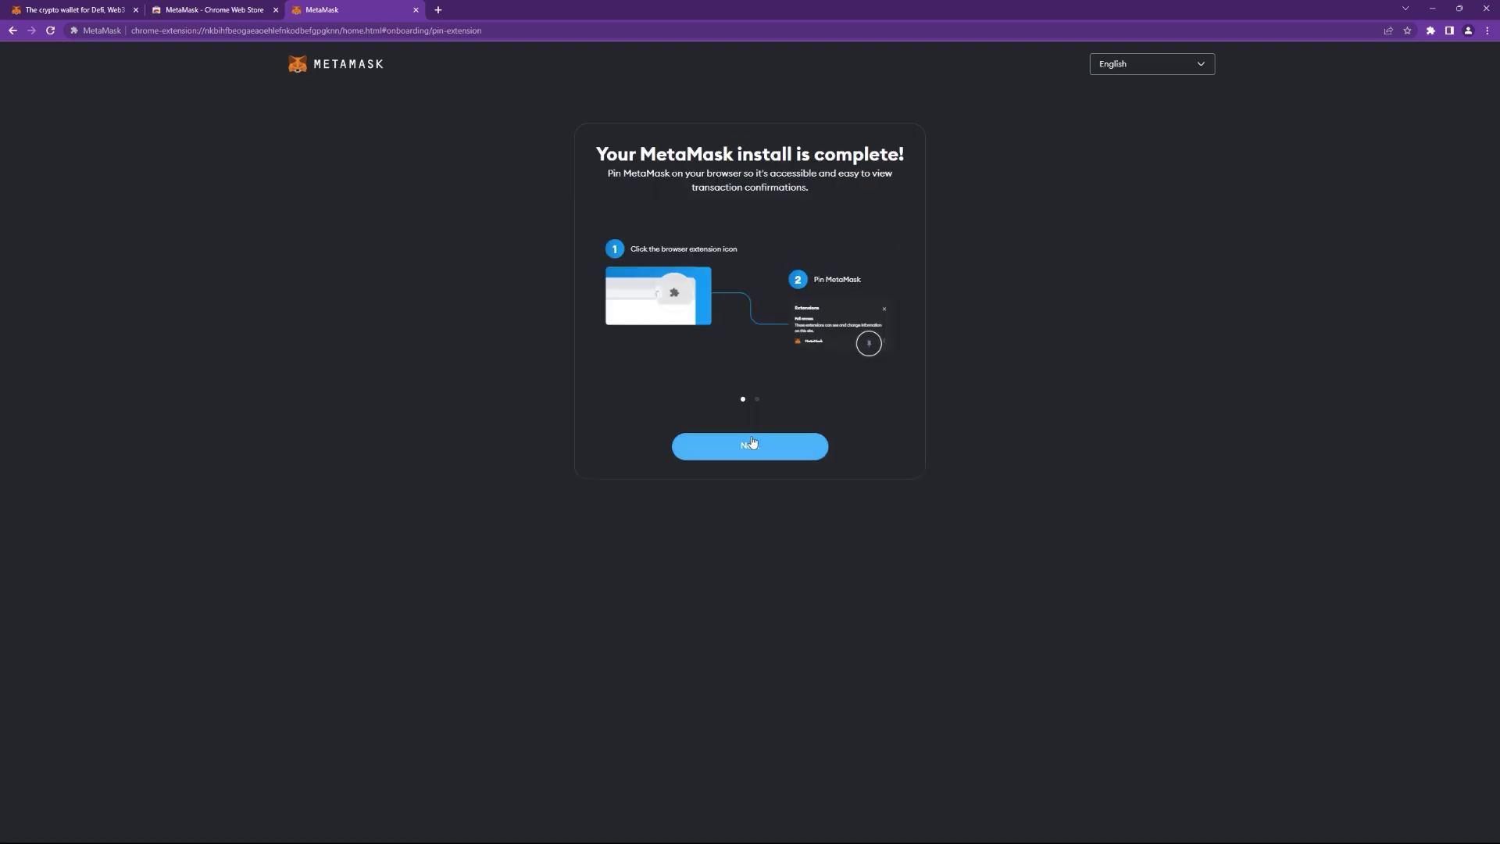
pyautogui.click(770, 457)
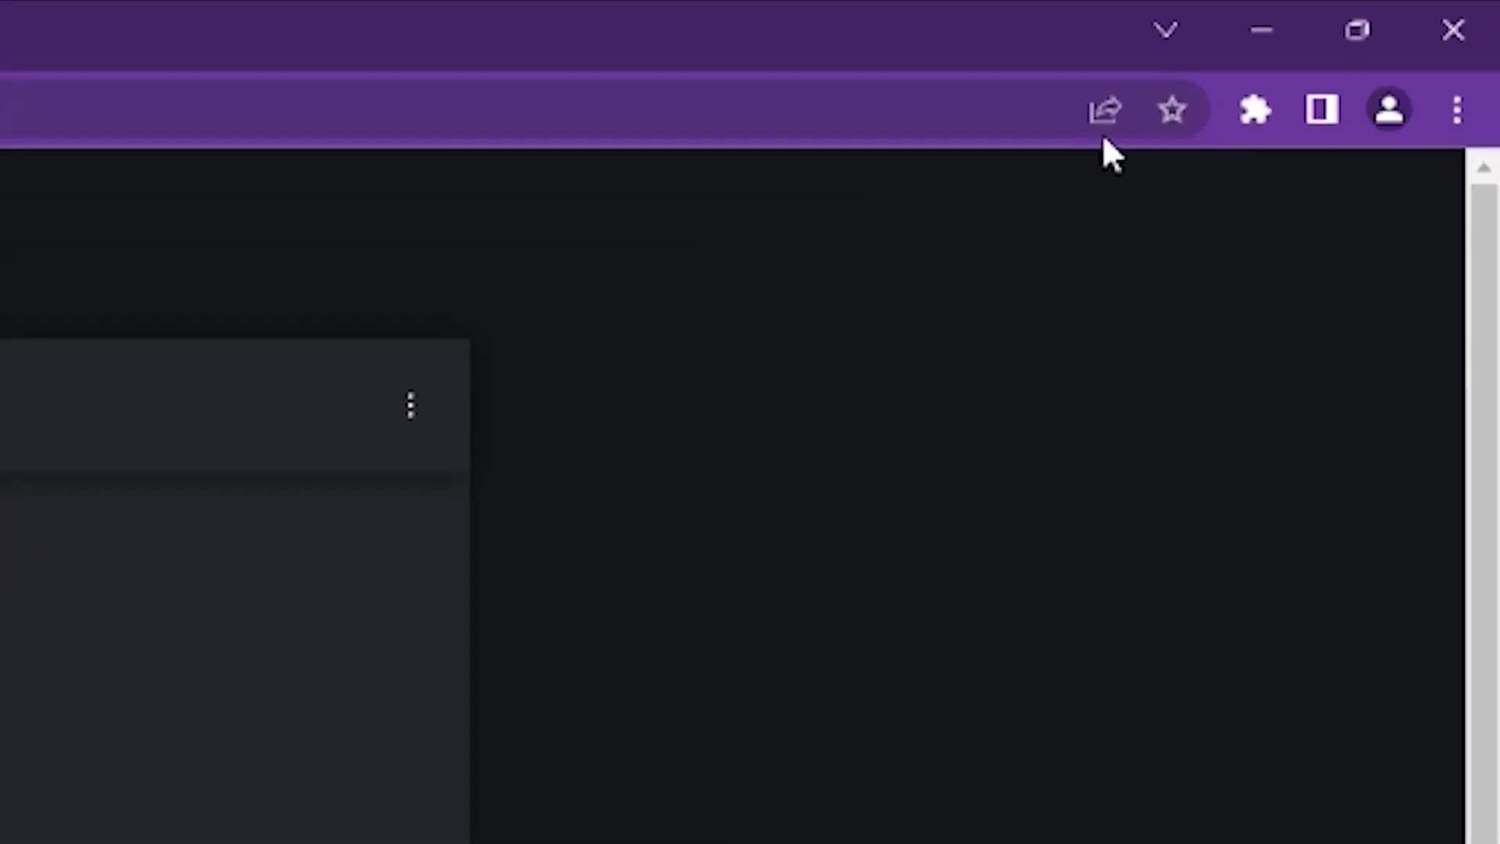
# Pin MetaMask to the Chrome toolbar, then begin entering 'app' in the address bar.
pyautogui.click(1254, 109)
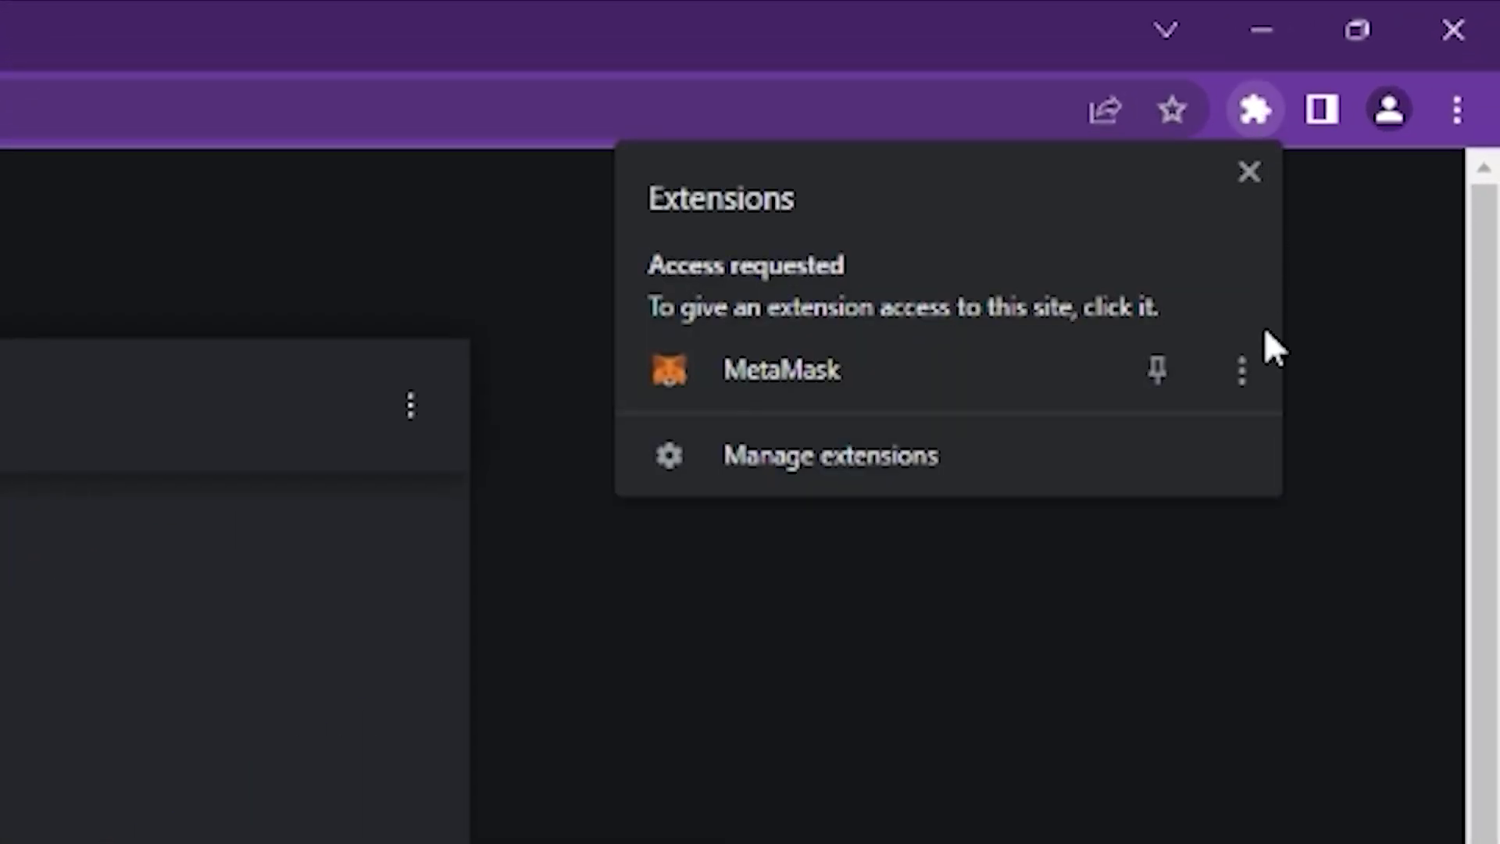
pyautogui.click(1158, 377)
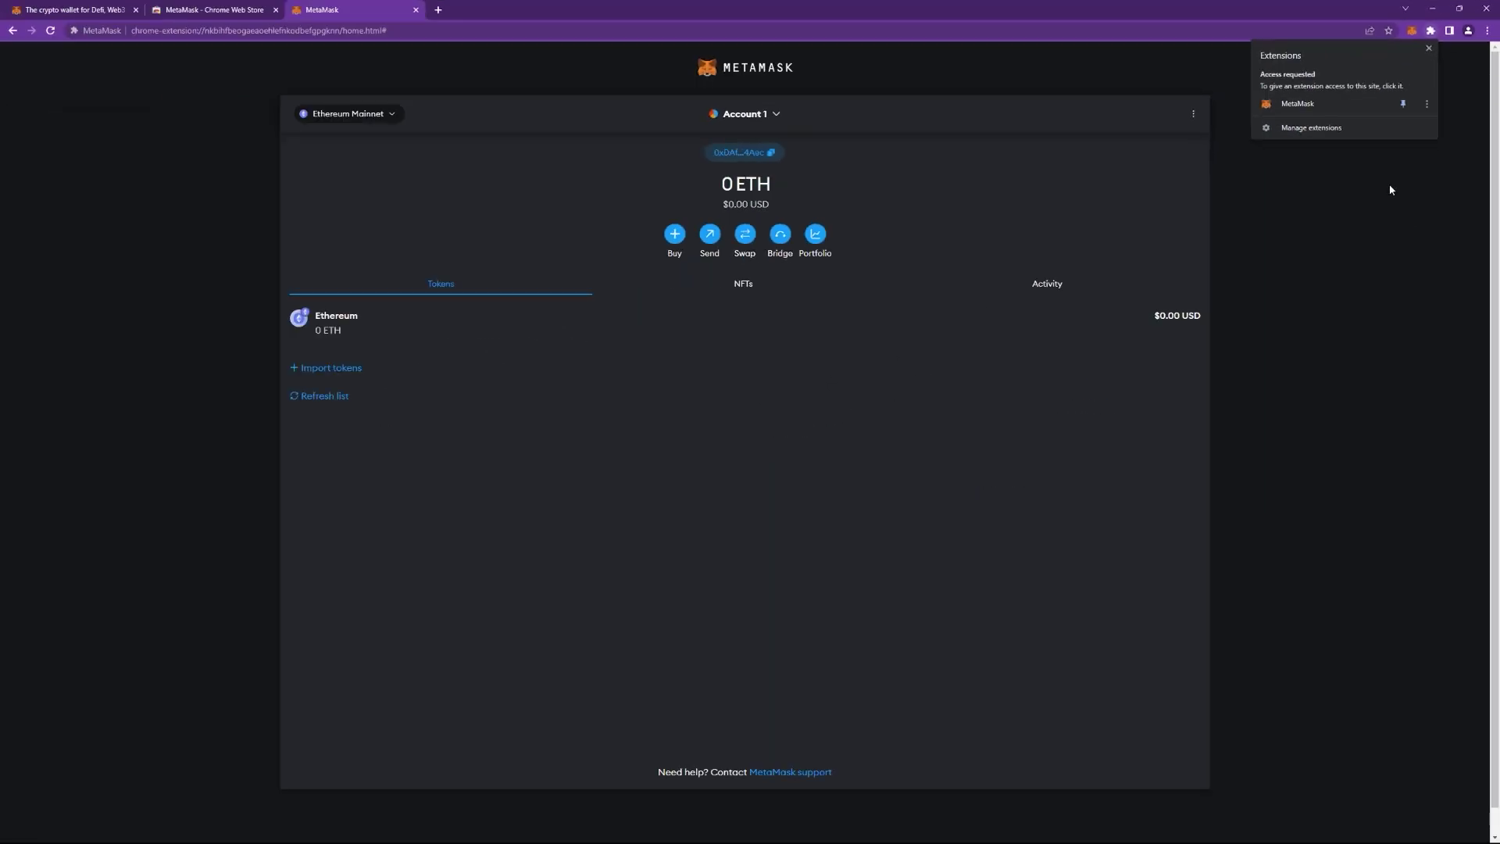
pyautogui.click(1391, 191)
pyautogui.click(643, 31)
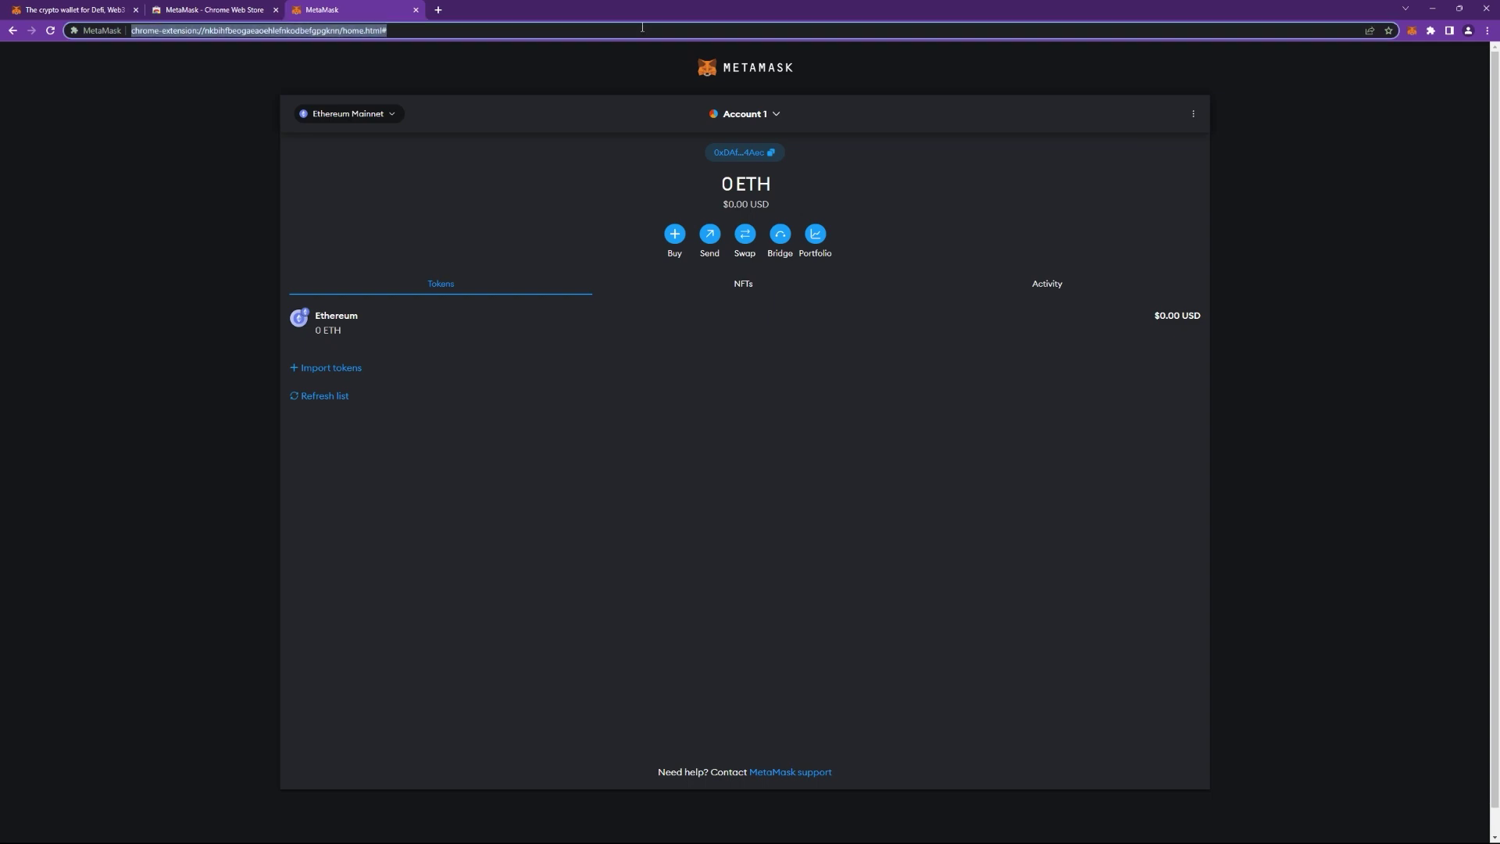
pyautogui.write('app.deepsquare.run')
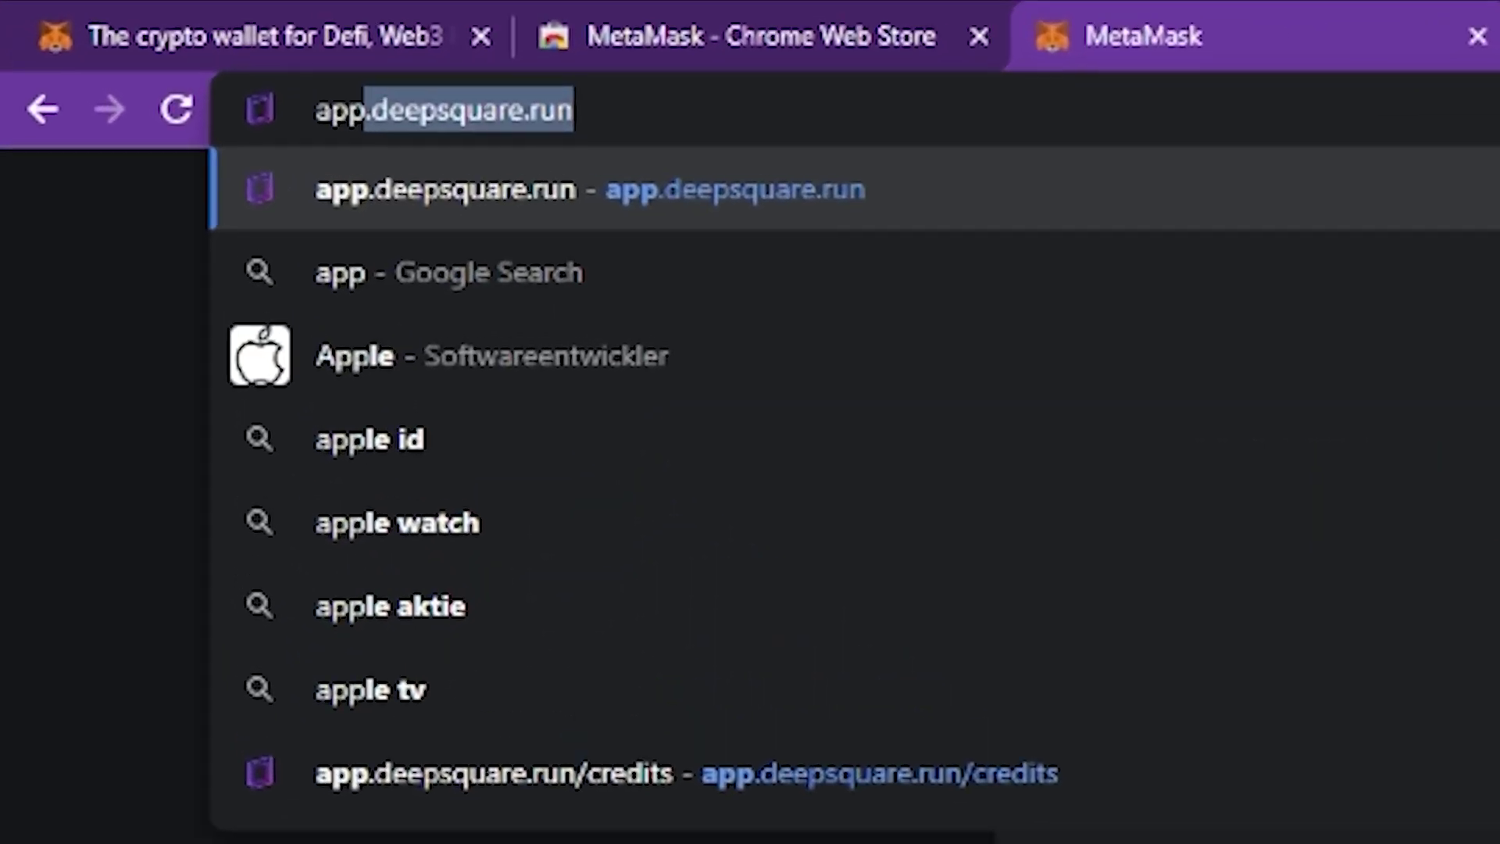
# Connect the MetaMask account to app.deepsquare.run and switch to the DeepSquare Mainnet C-Chain network.
pyautogui.press('Return')
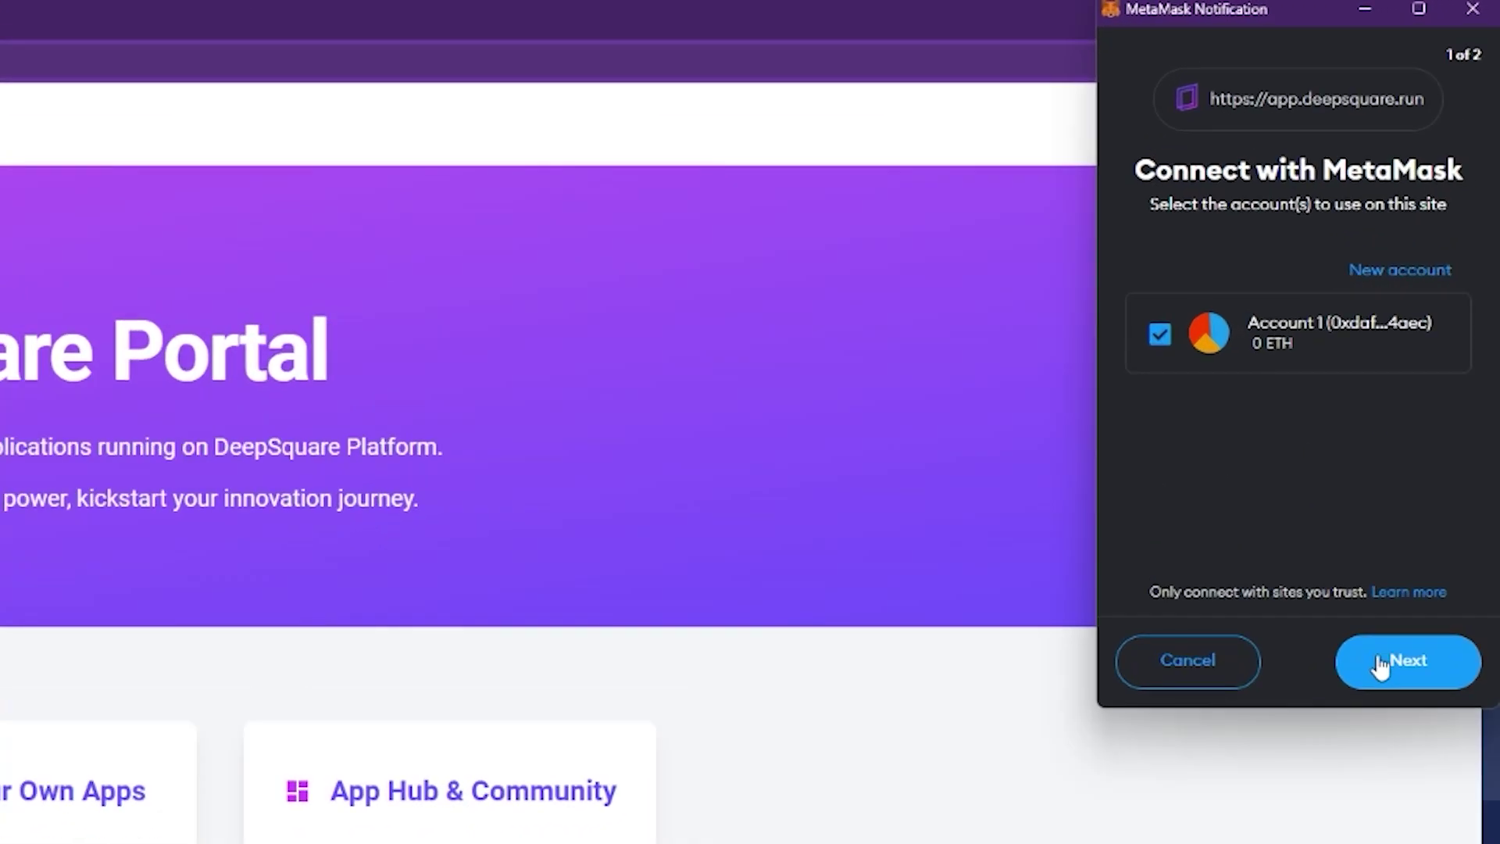
pyautogui.click(1440, 332)
pyautogui.click(1439, 333)
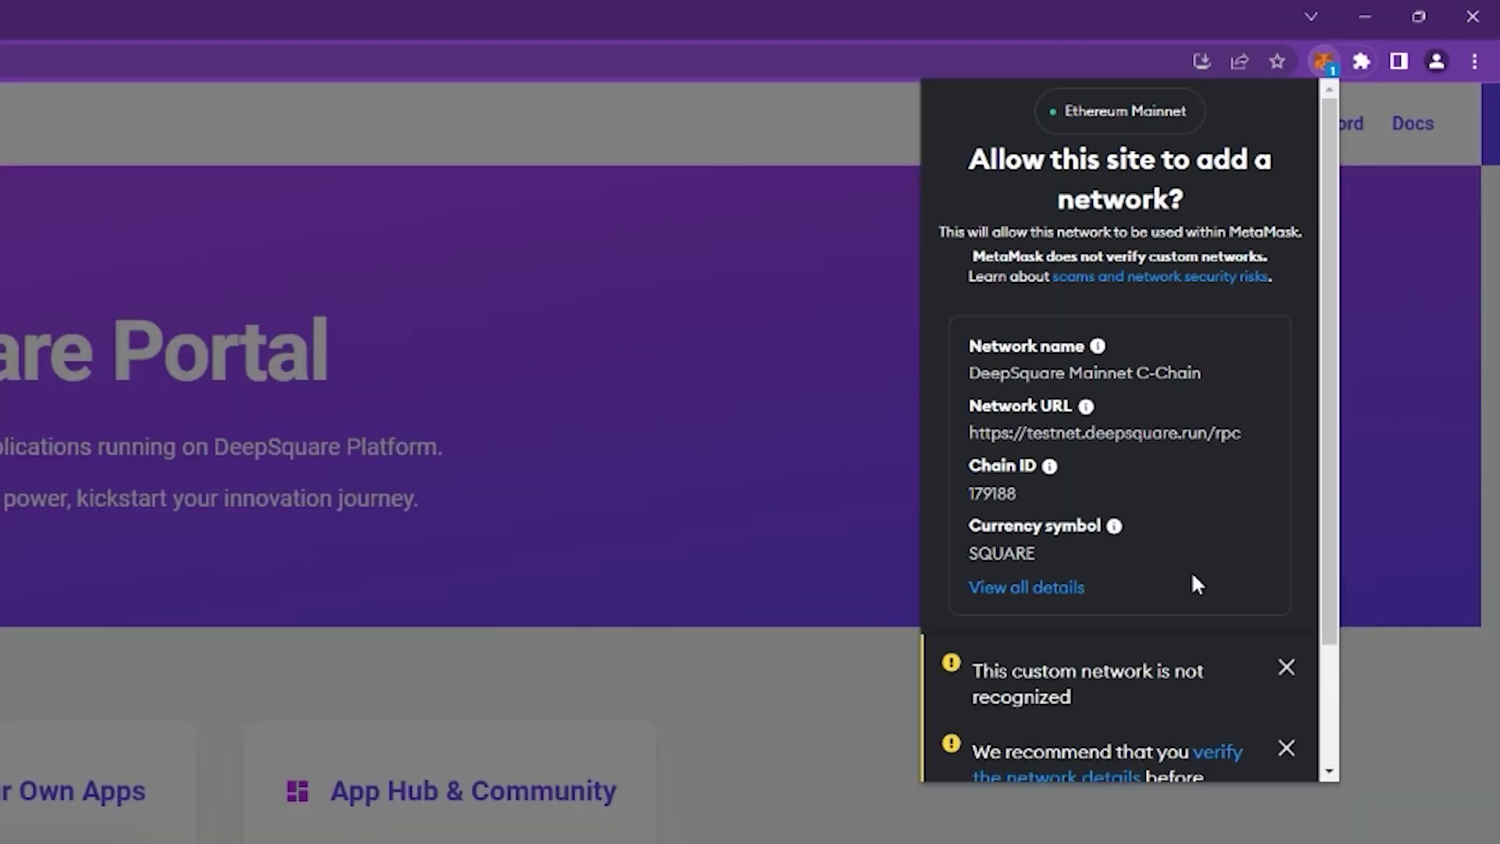
pyautogui.scroll(-3, 1164, 563)
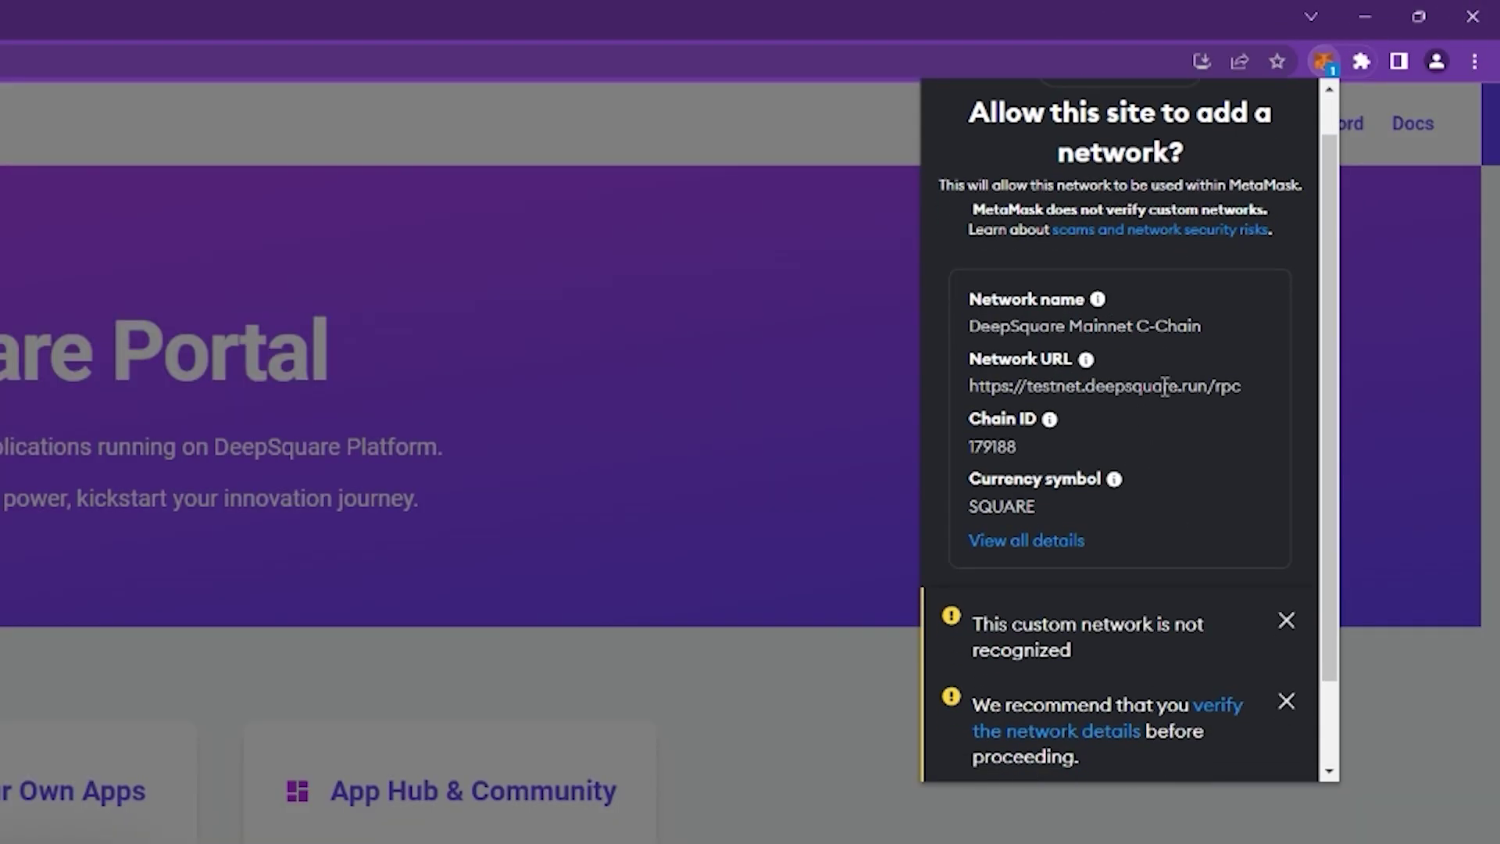
pyautogui.click(1209, 742)
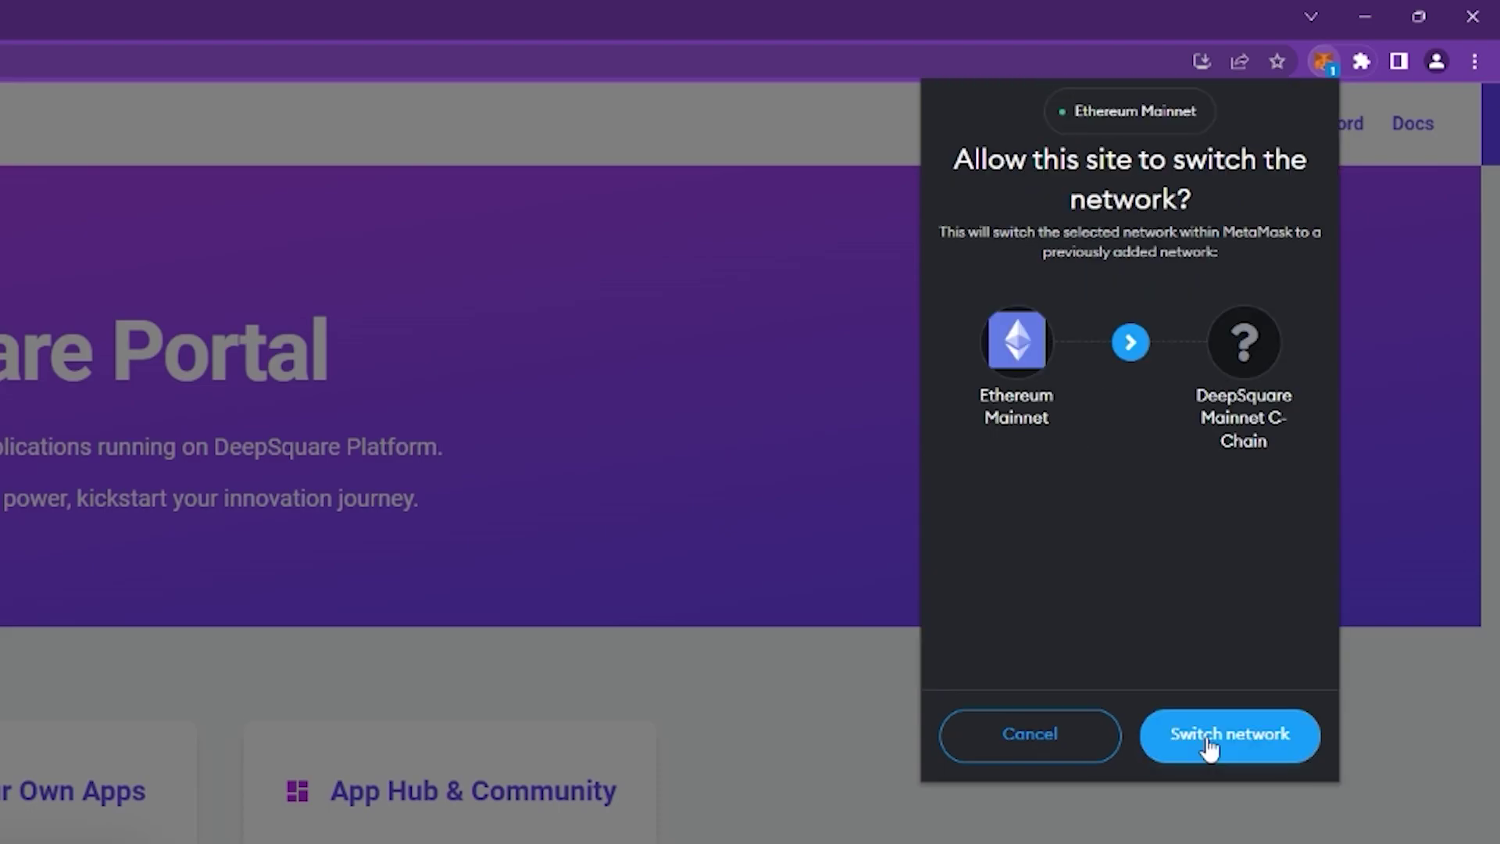
pyautogui.click(1209, 738)
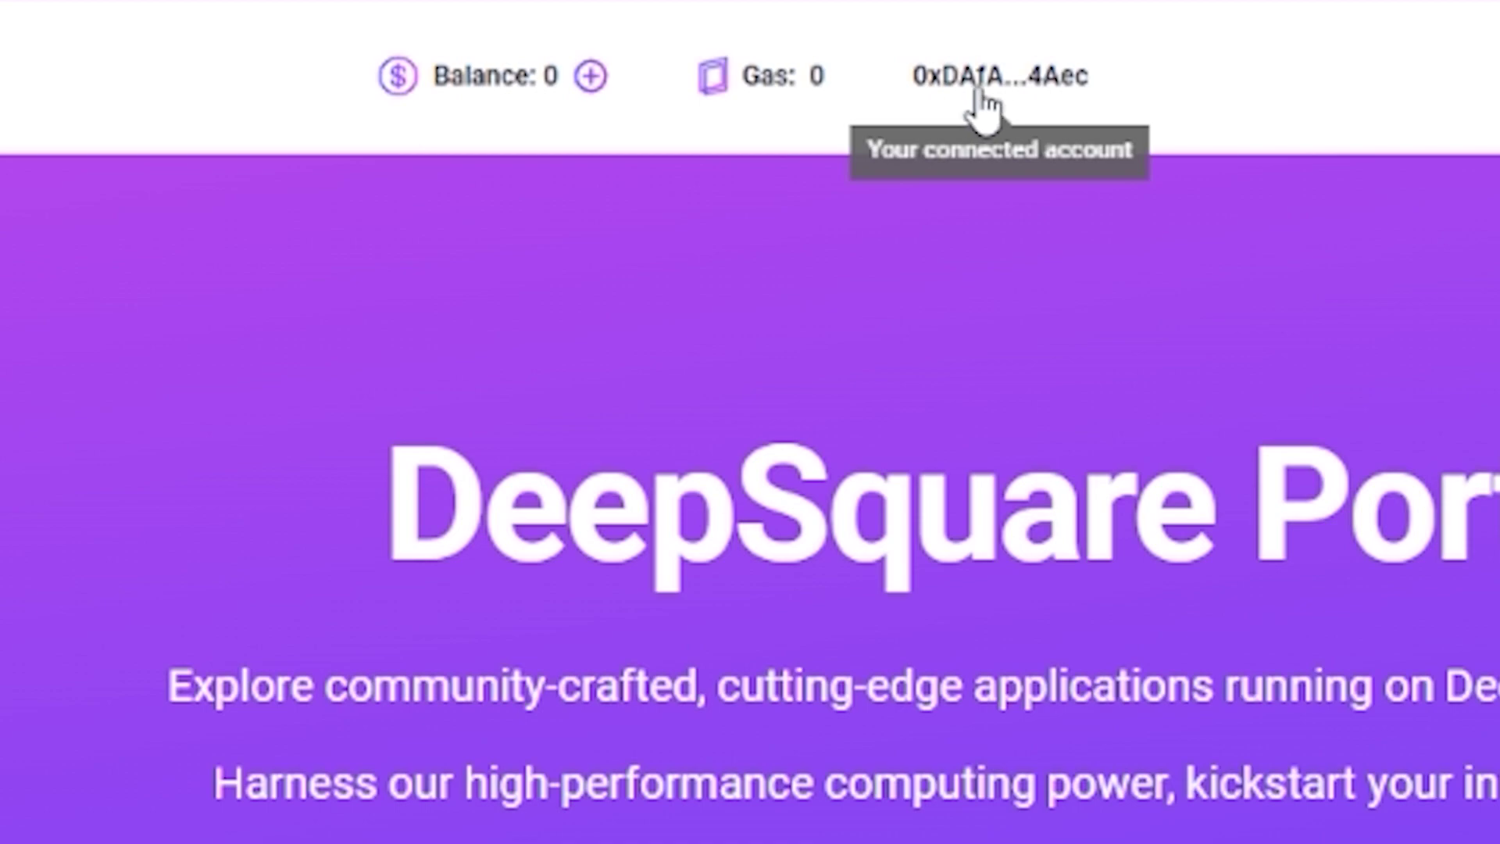
pyautogui.moveTo(764, 91)
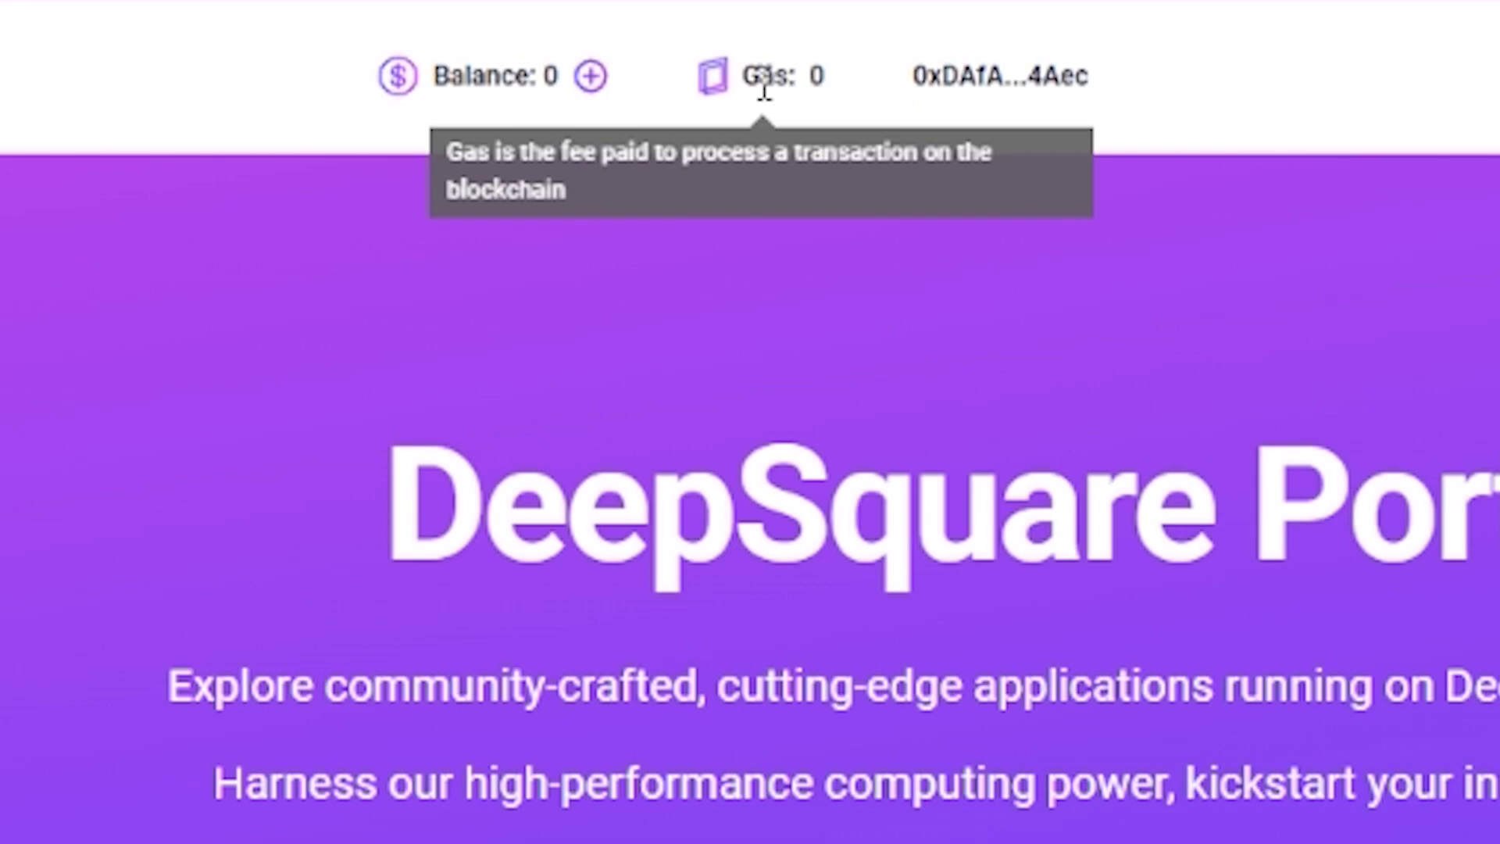
pyautogui.moveTo(539, 91)
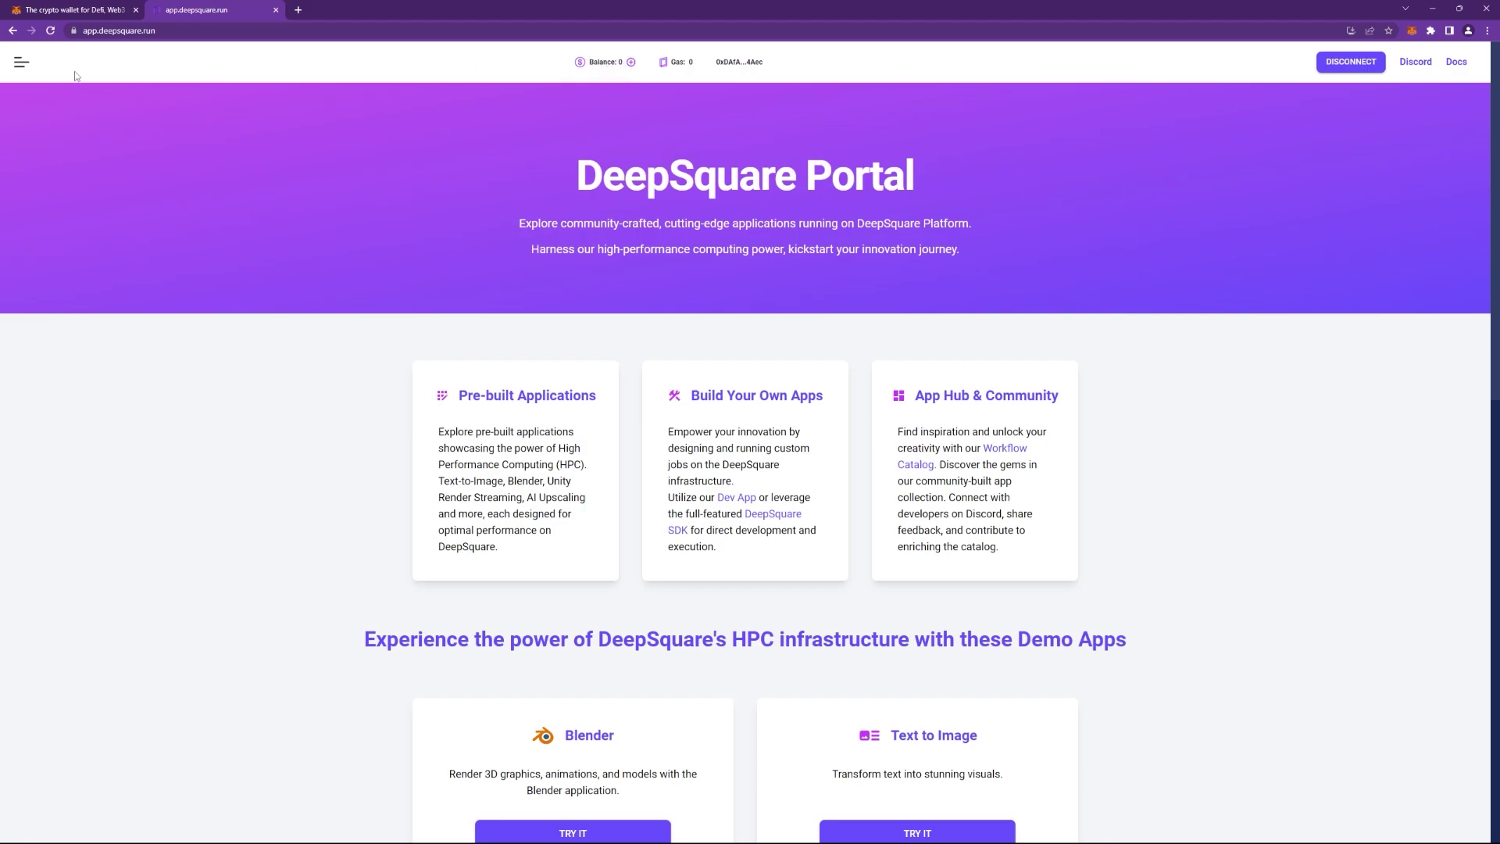
# Request credits with the copied wallet address and autofilled contact details, receiving 10,000 credits.
pyautogui.click(21, 61)
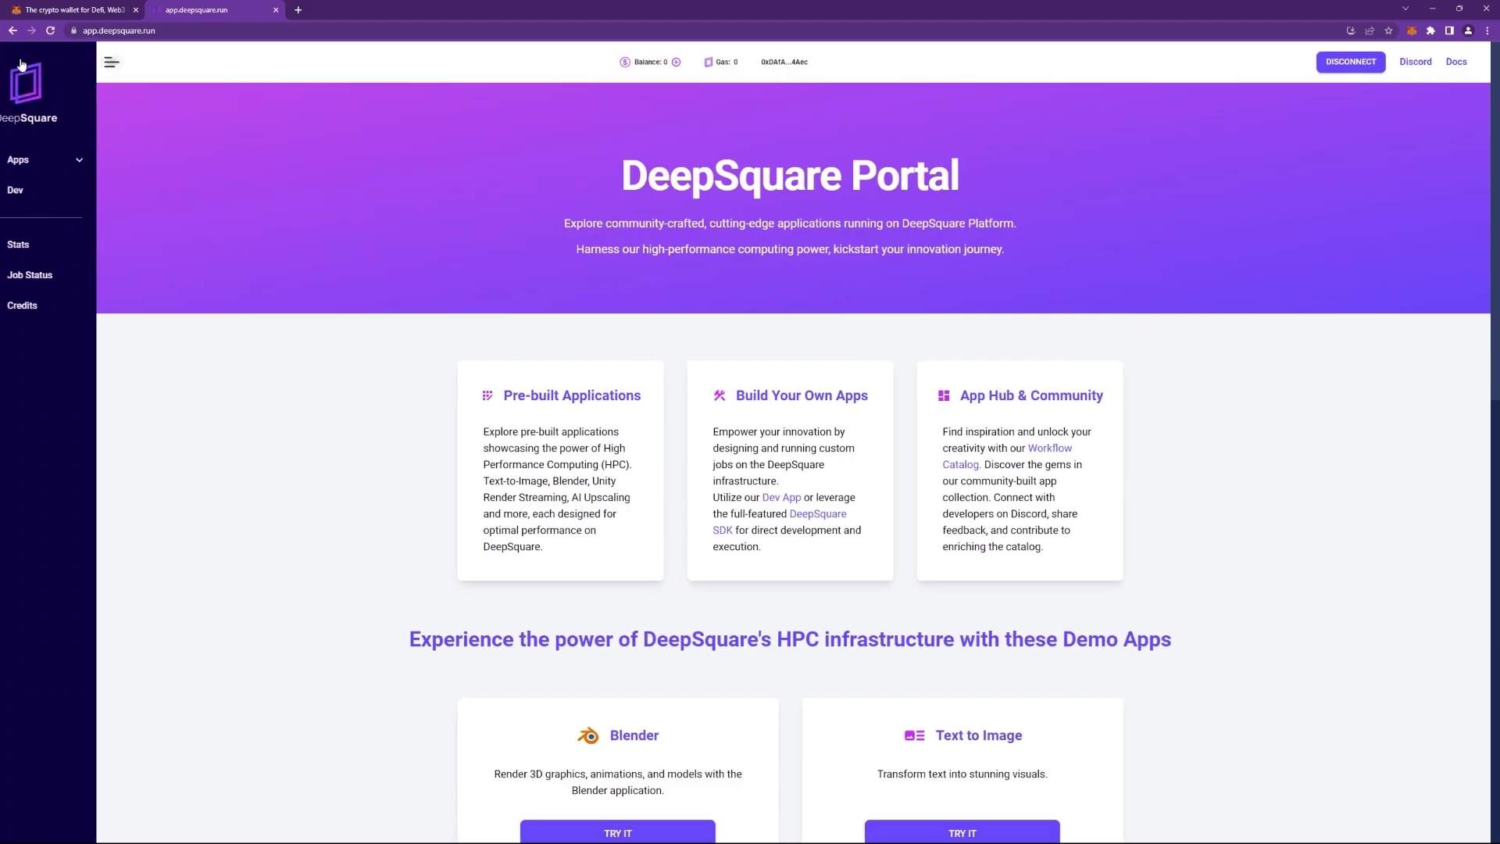
pyautogui.click(69, 311)
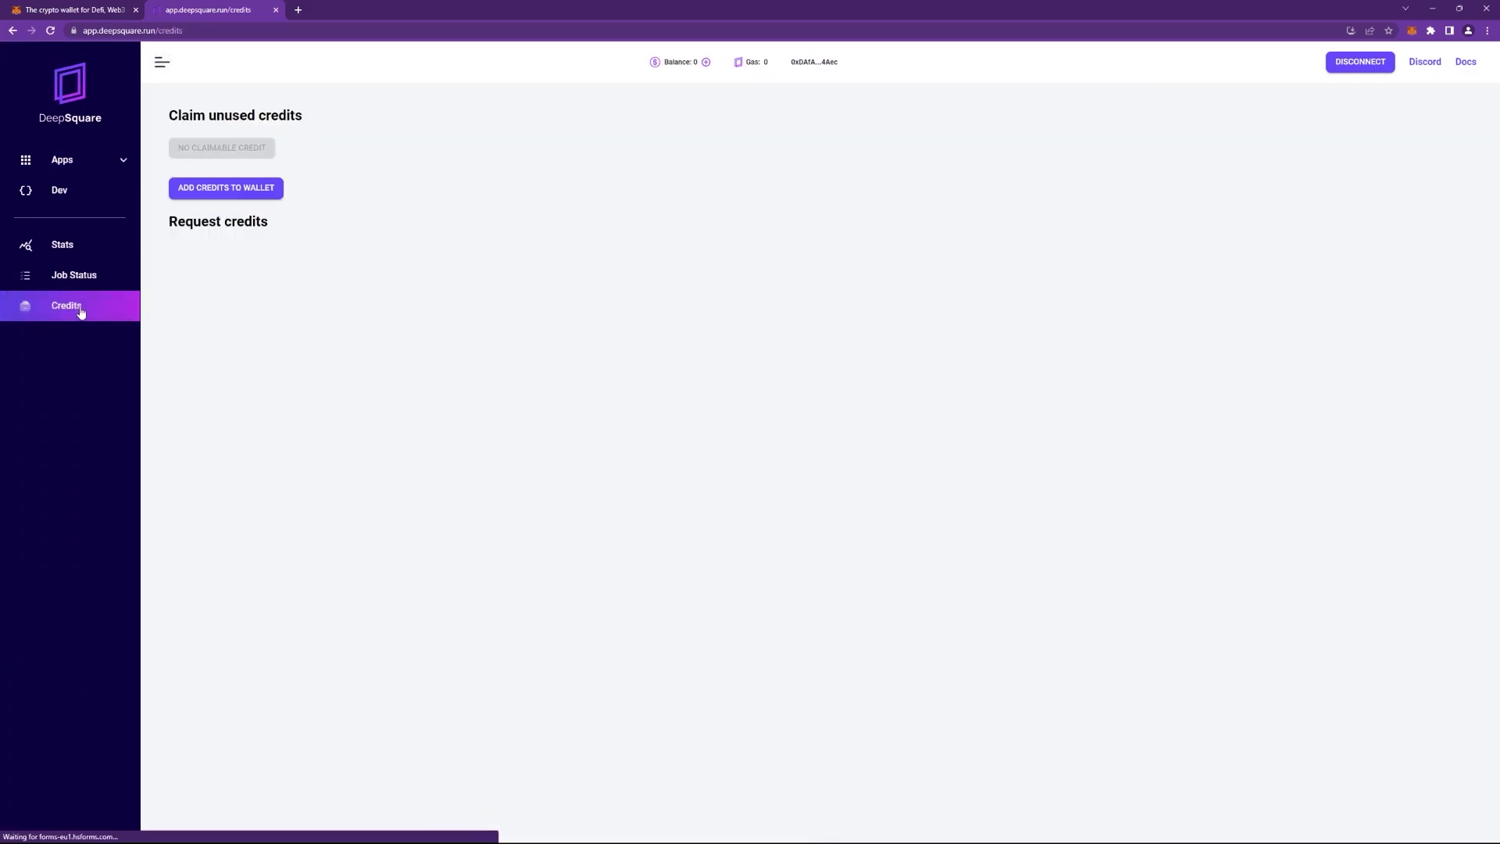
pyautogui.click(220, 268)
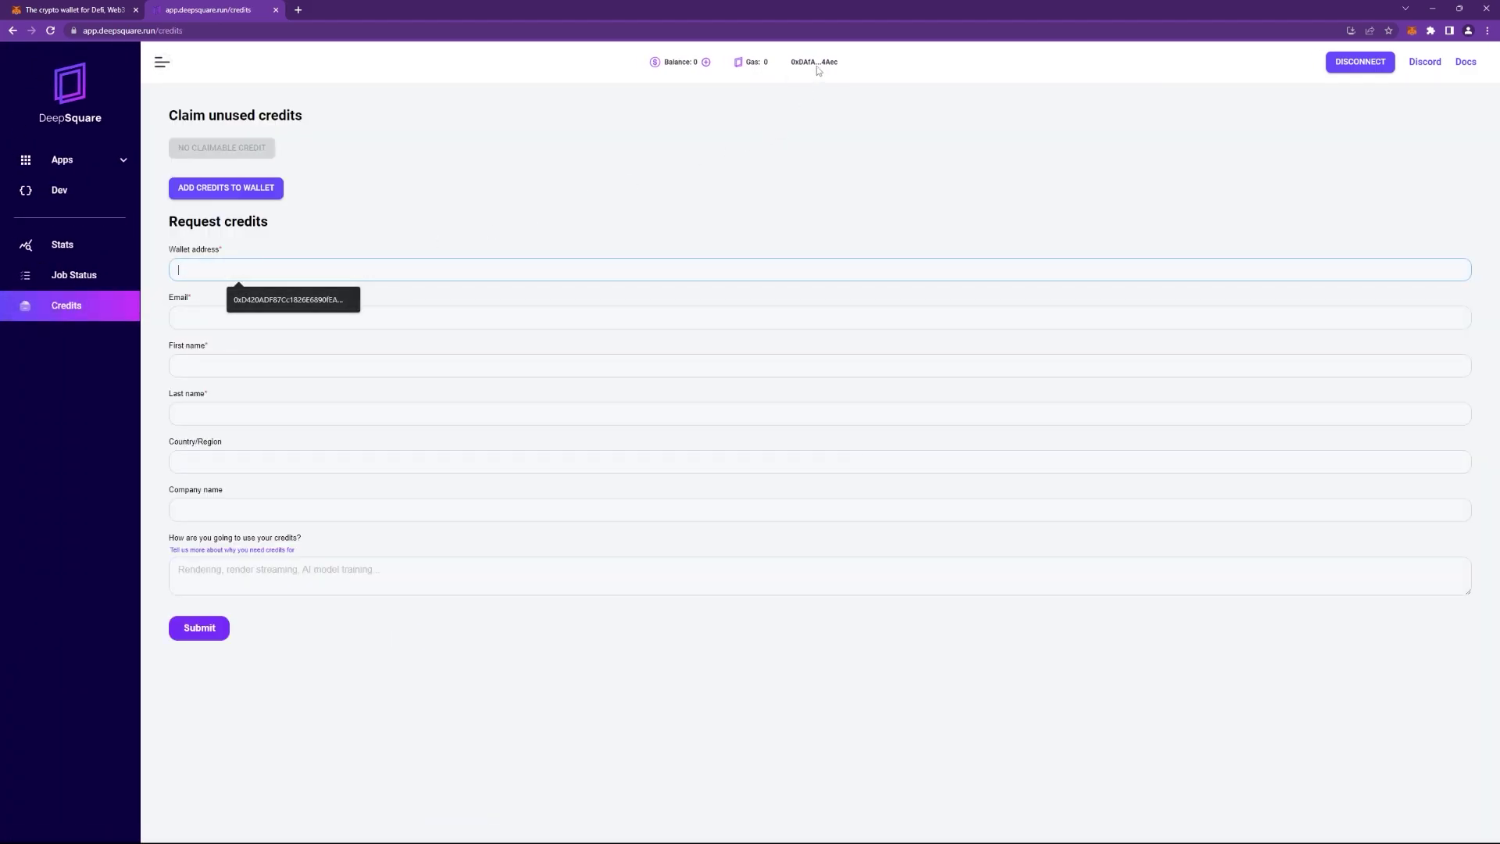
pyautogui.click(1414, 32)
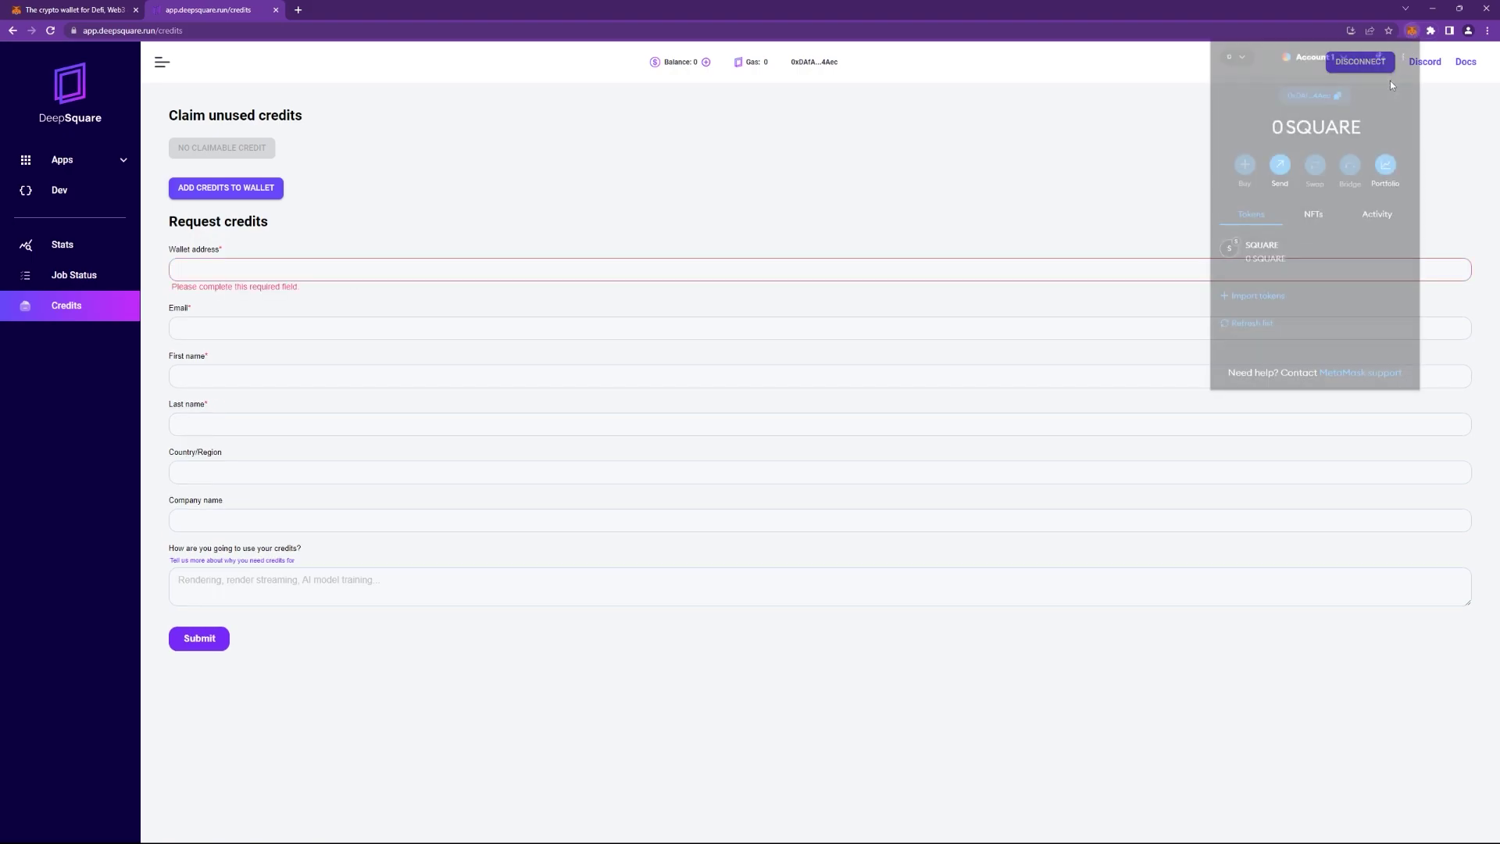
pyautogui.click(1320, 97)
pyautogui.click(214, 269)
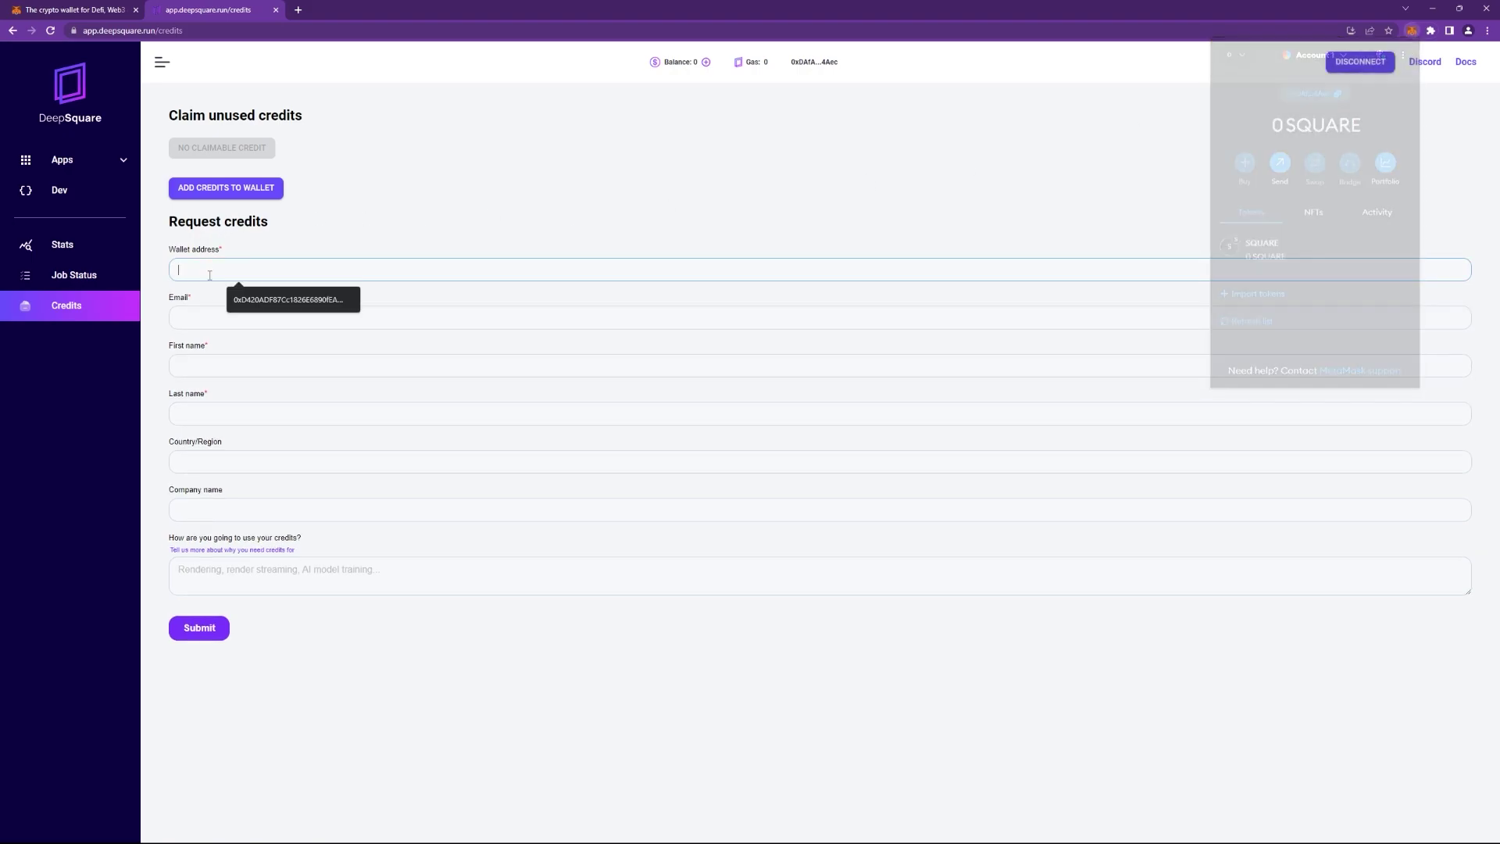
pyautogui.write('0xDAfAd5913eefbe77AE47B94890ae94fEED884Aec')
pyautogui.click(215, 316)
pyautogui.click(269, 348)
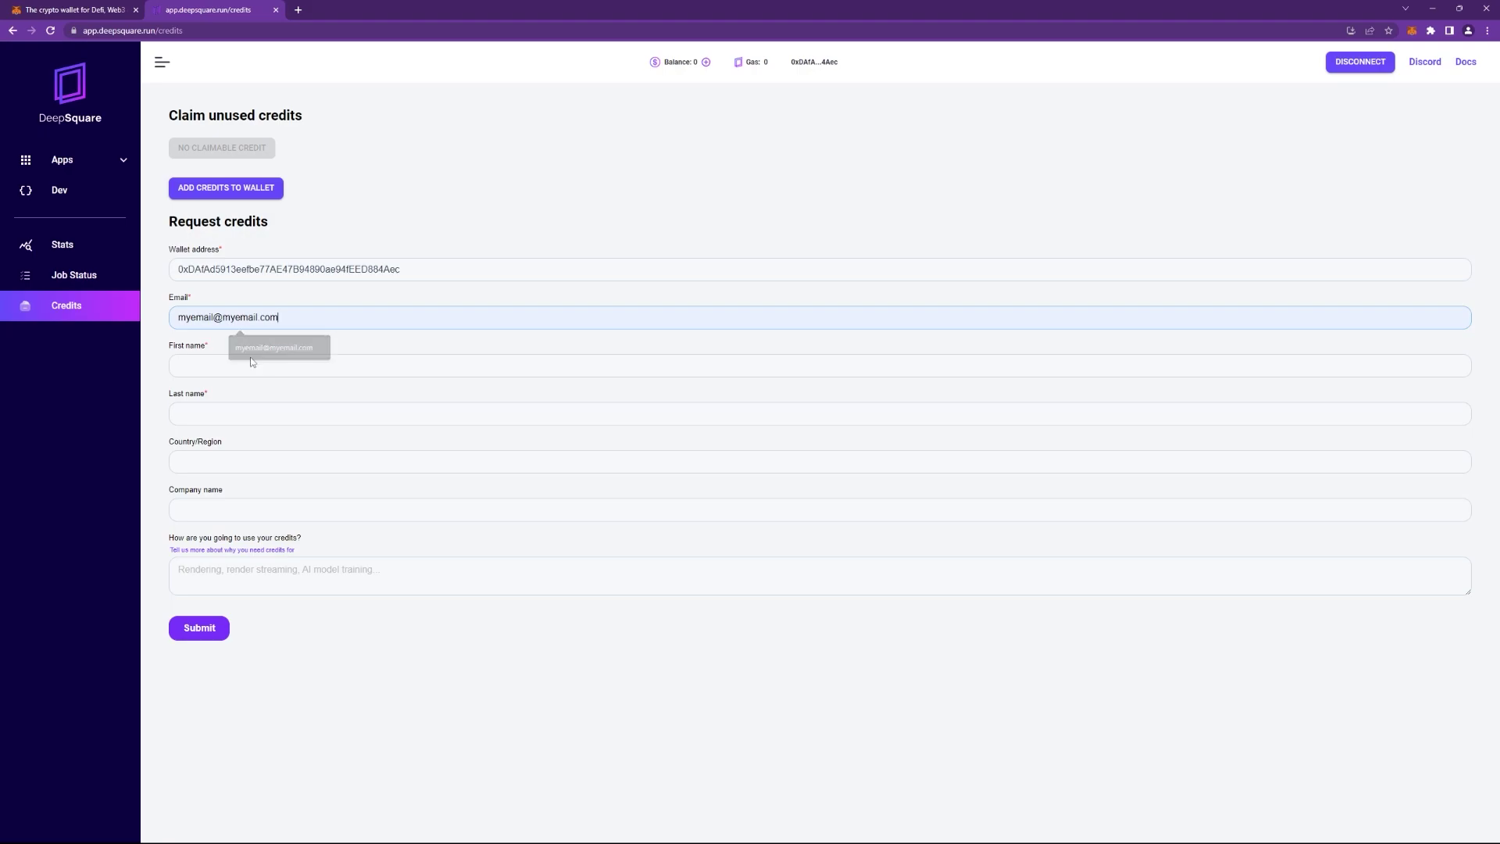
pyautogui.click(205, 629)
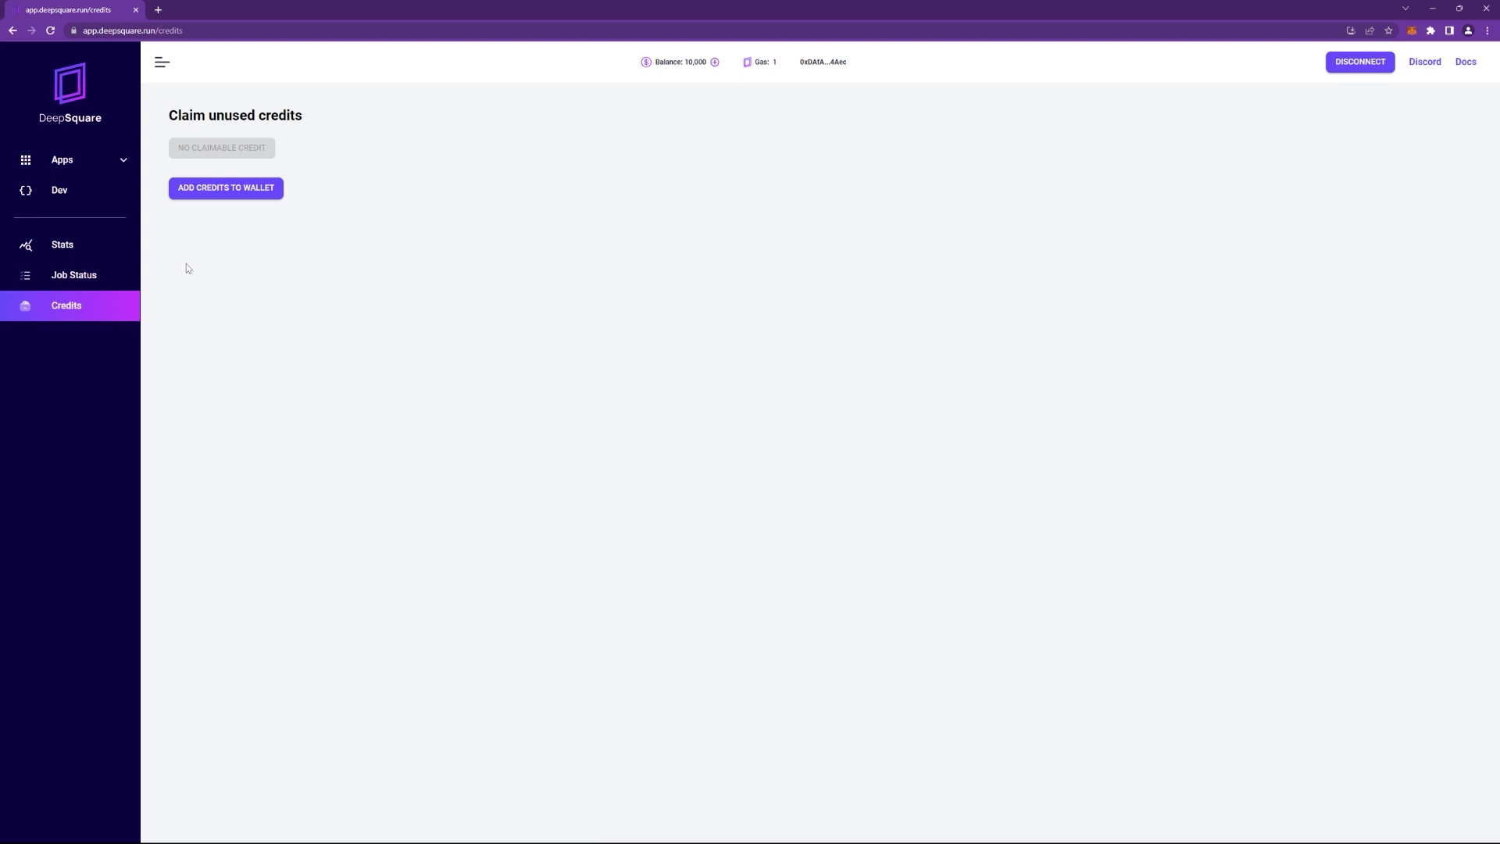
# Open the Dev sandbox and zoom in to read the hello world workflow with echo "Hello World".
pyautogui.click(93, 197)
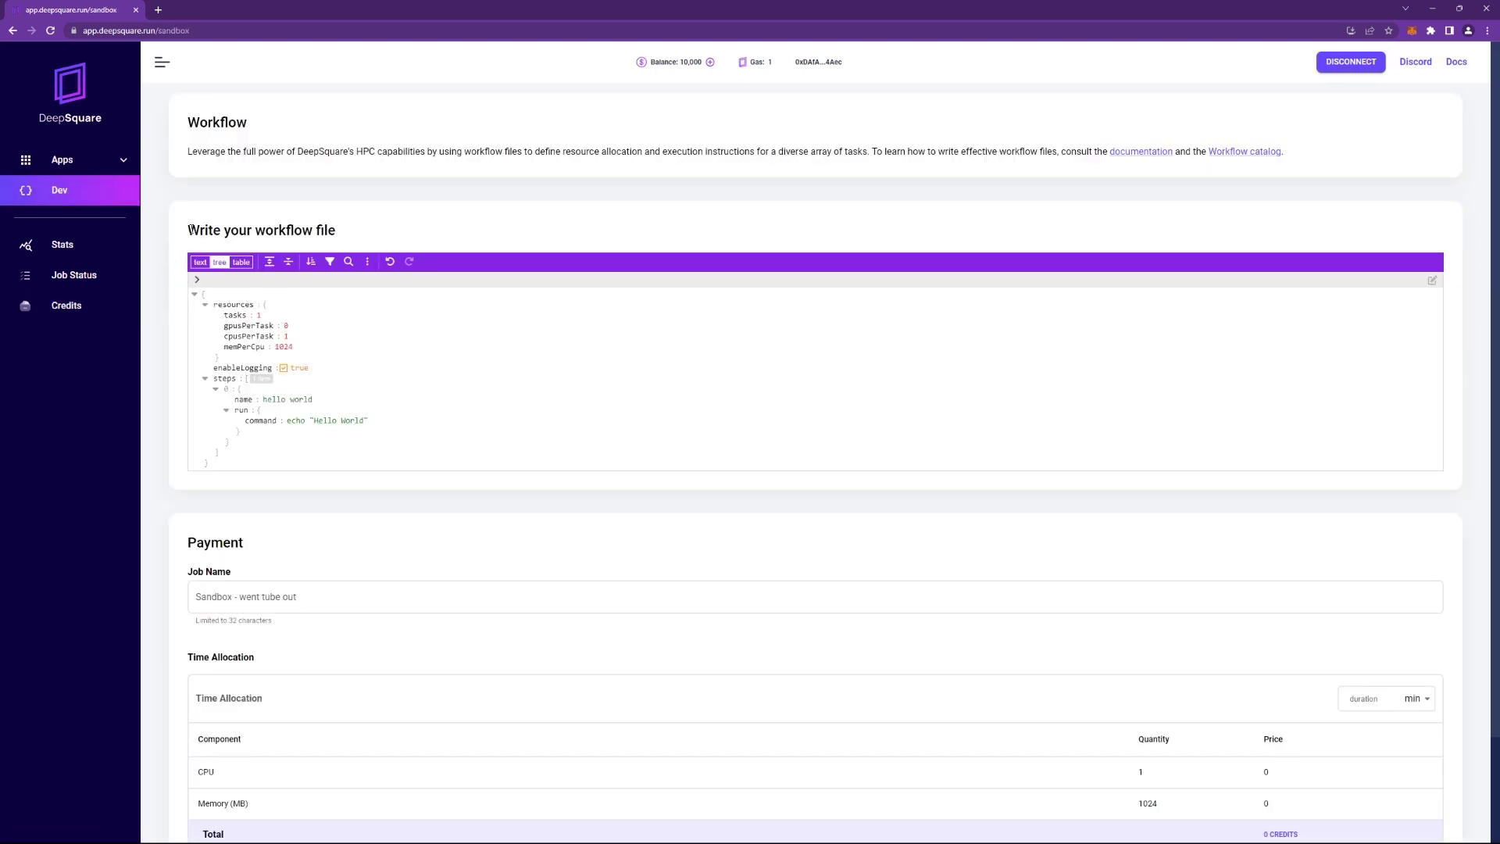
pyautogui.moveTo(190, 229); pyautogui.dragTo(332, 229)
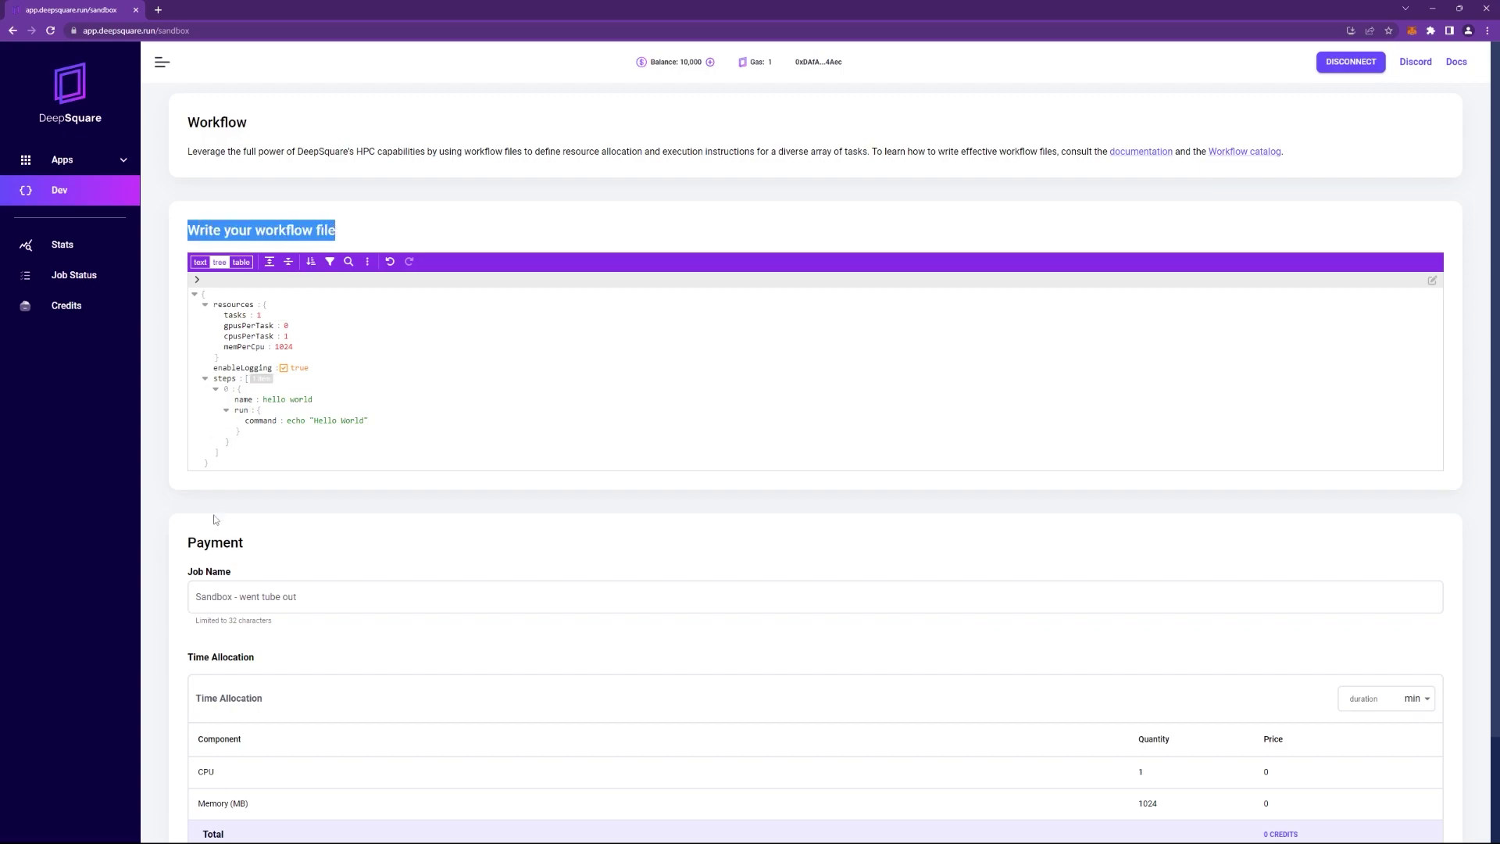
pyautogui.click(196, 546)
pyautogui.doubleClick(225, 542)
pyautogui.click(173, 356)
pyautogui.hotkey('ctrl', '+')
pyautogui.hotkey('ctrl', '+')
pyautogui.hotkey('ctrl', '+')
pyautogui.hotkey('ctrl', '+')
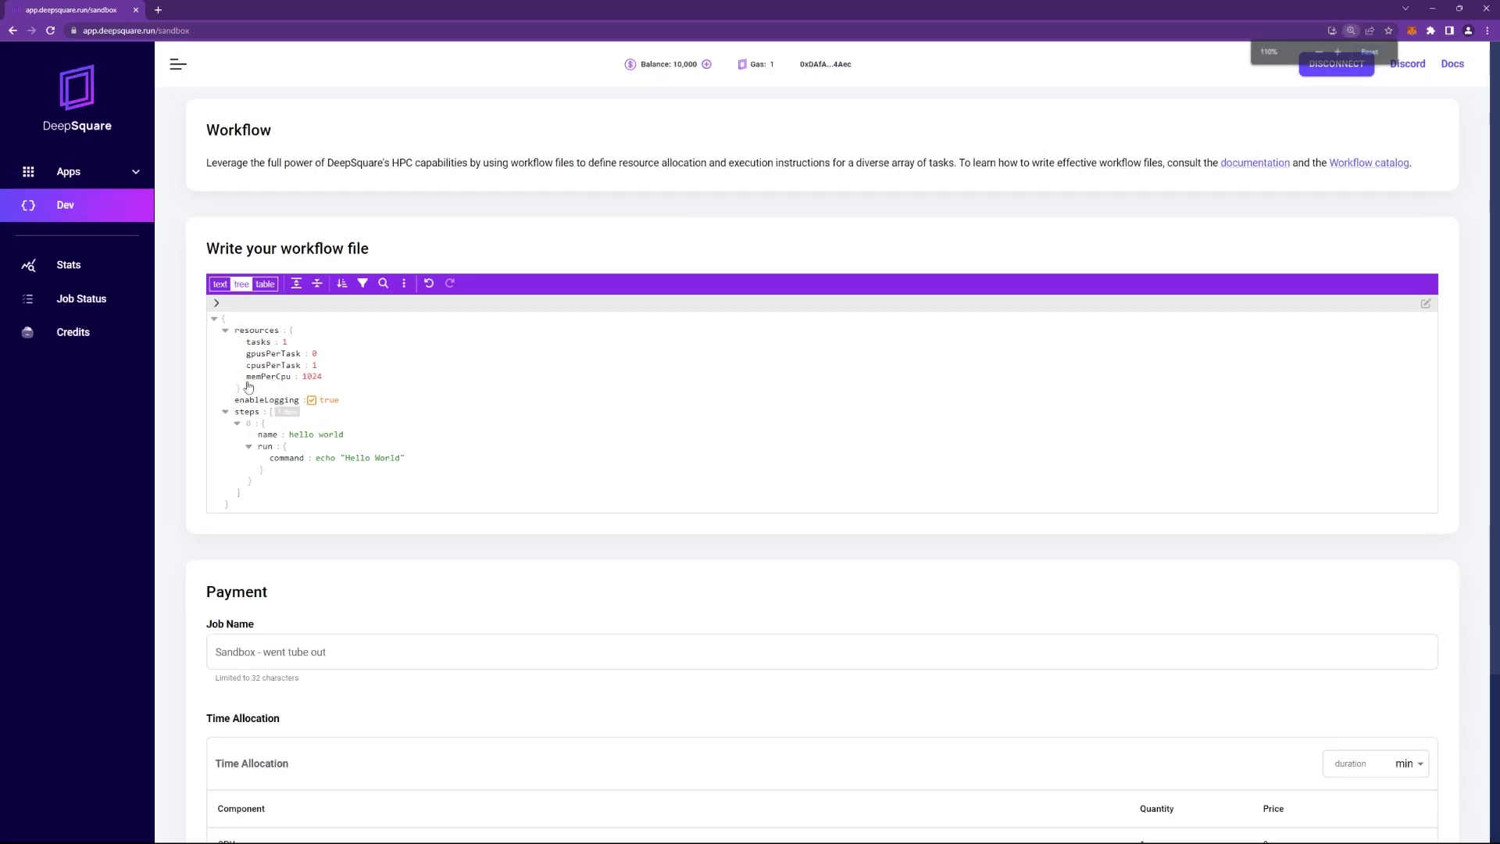
pyautogui.hotkey('ctrl', '+')
pyautogui.scroll(-3, 610, 420)
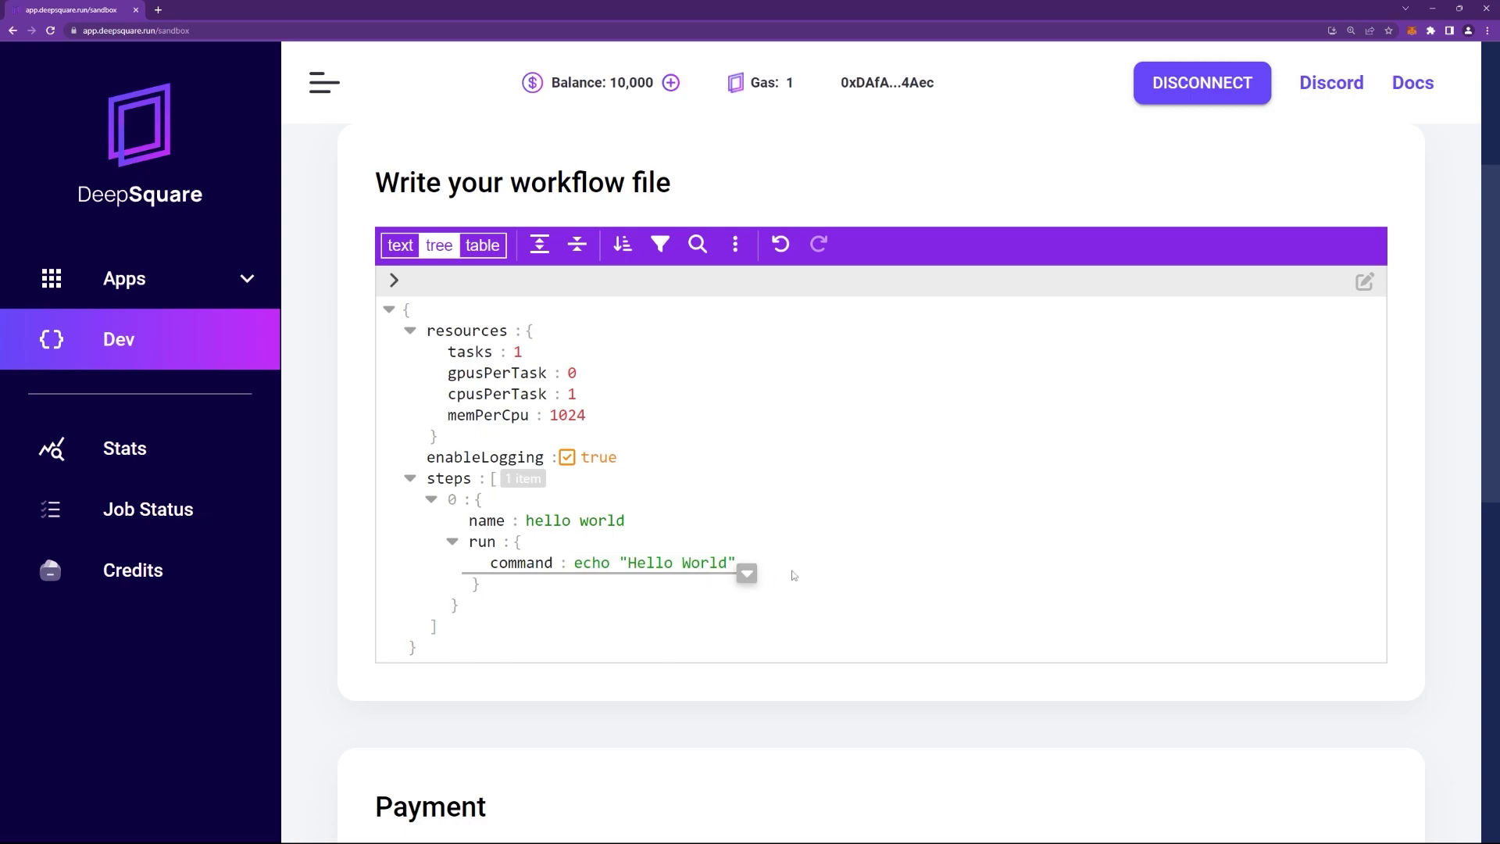
# Set the job time allocation to 100 minutes, bringing the total to 103.19 credits.
pyautogui.scroll(-7, 809, 561)
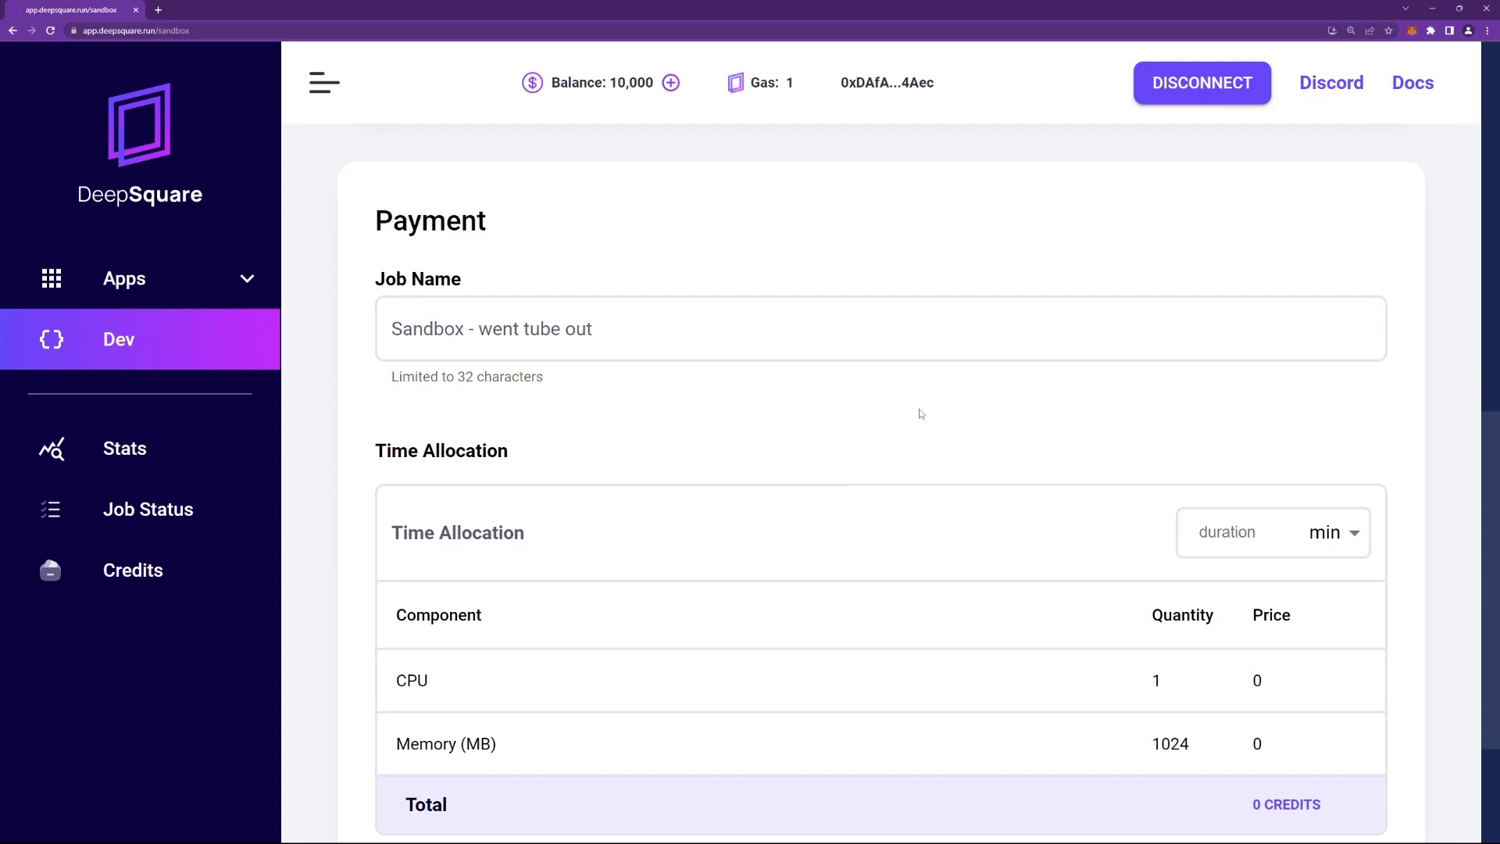
pyautogui.click(1210, 532)
pyautogui.write('100')
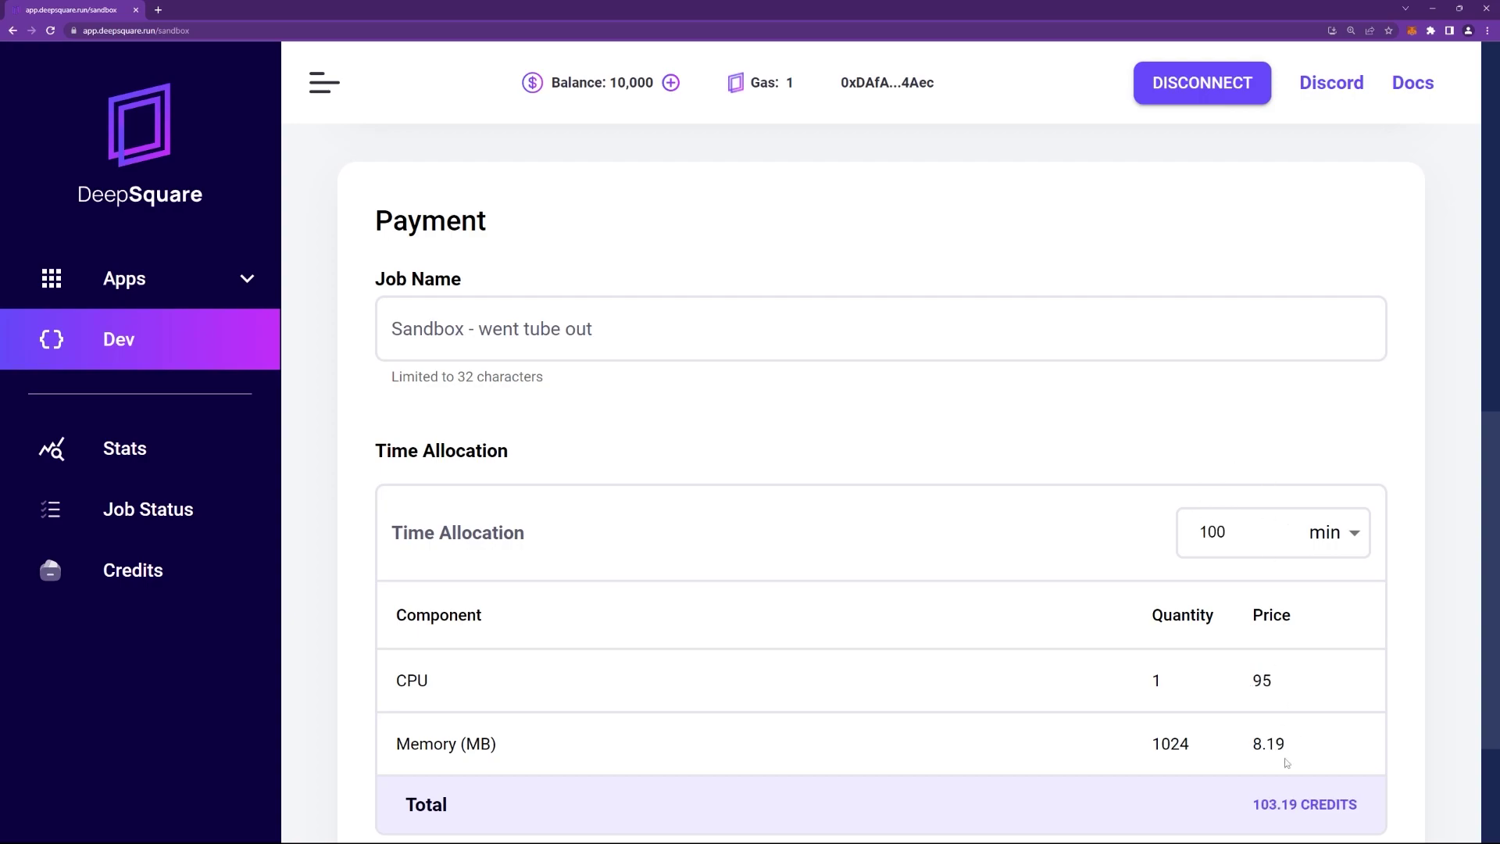
pyautogui.moveTo(1253, 805); pyautogui.dragTo(1363, 800)
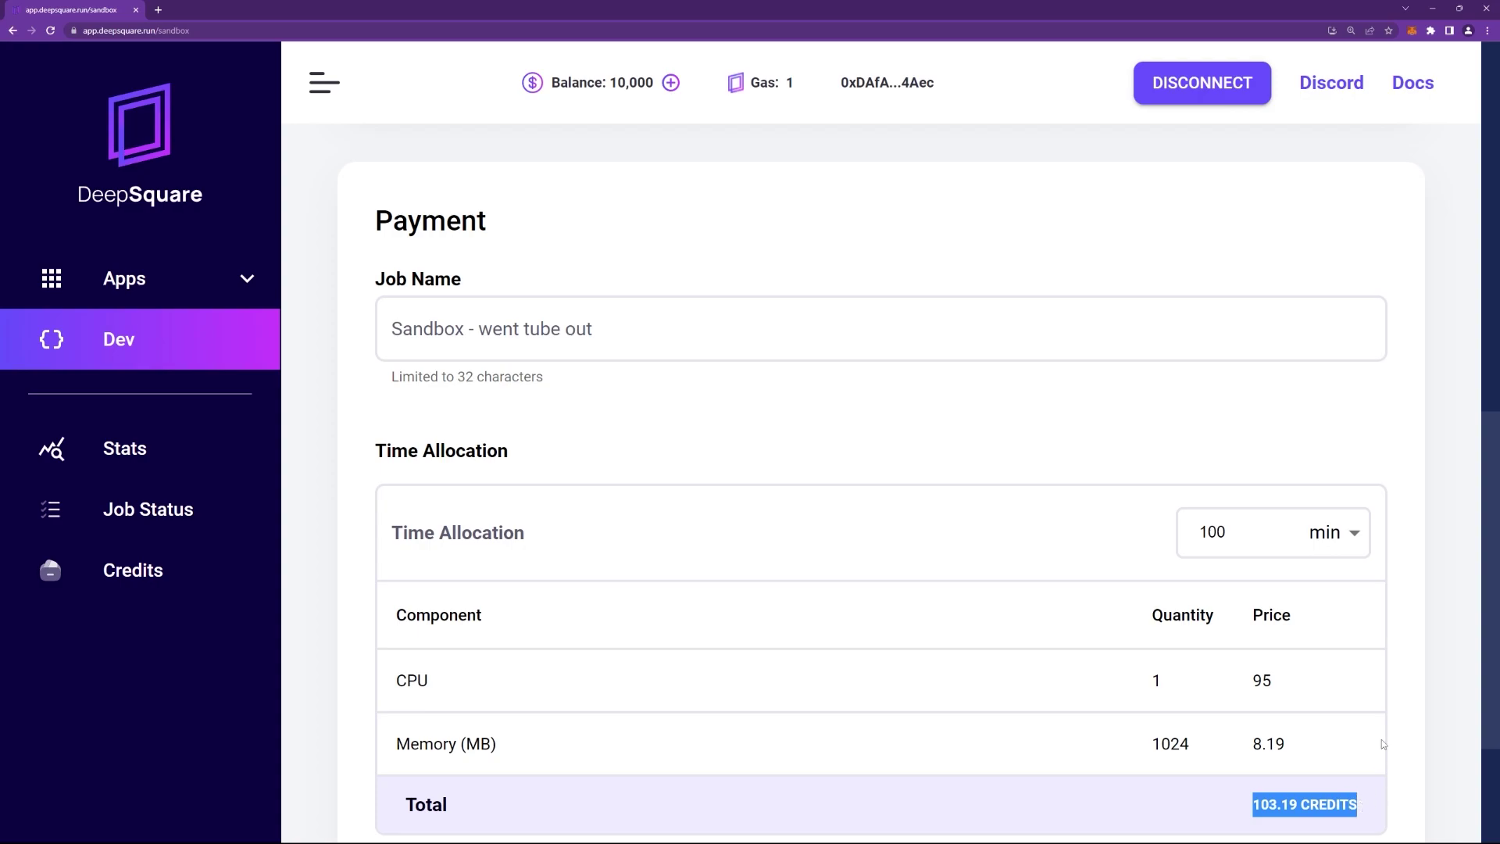
pyautogui.scroll(-1, 1381, 739)
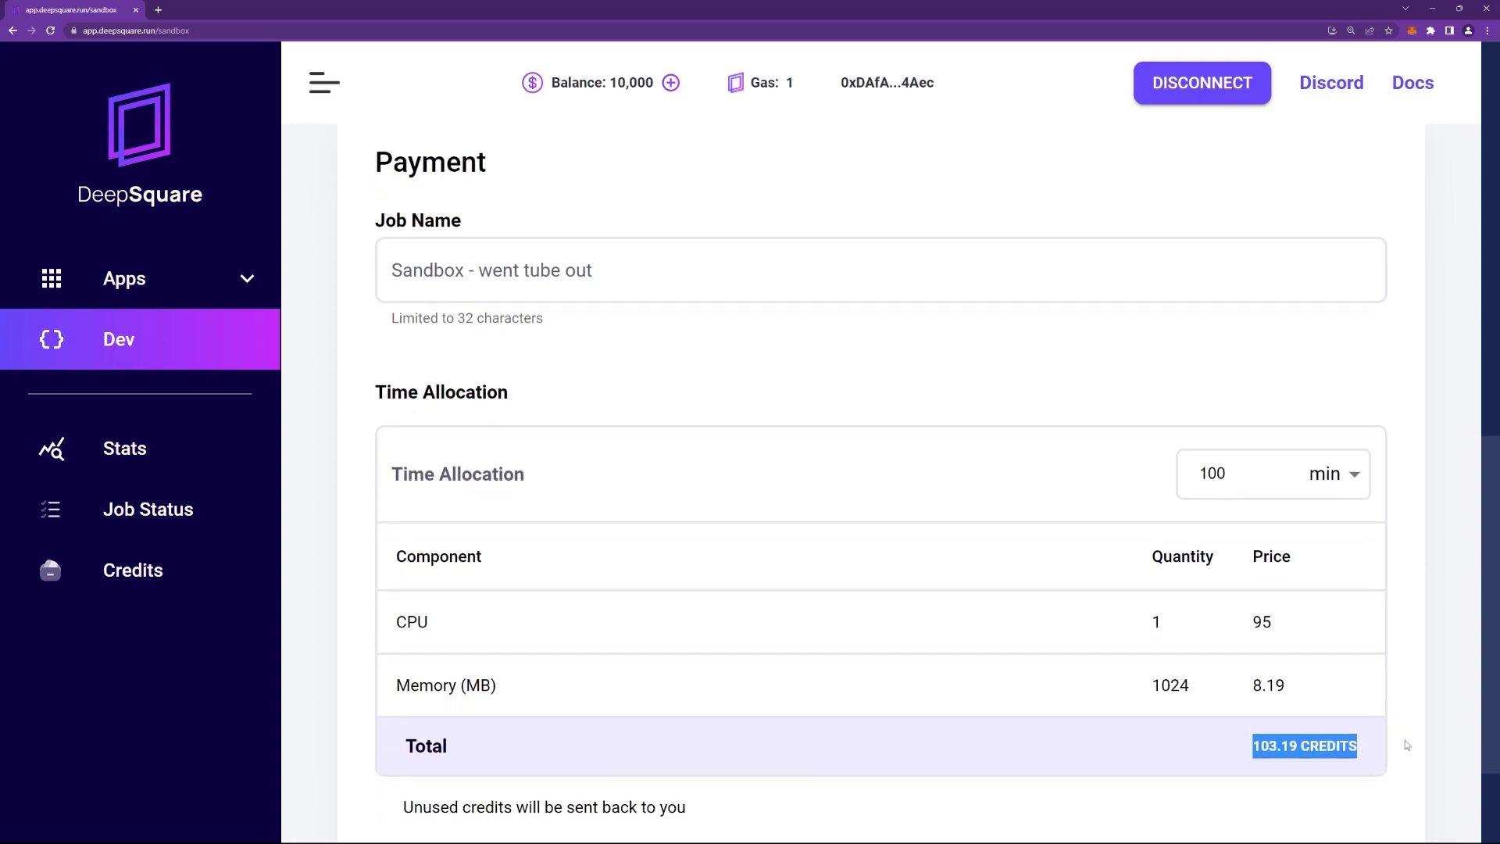
pyautogui.click(1402, 765)
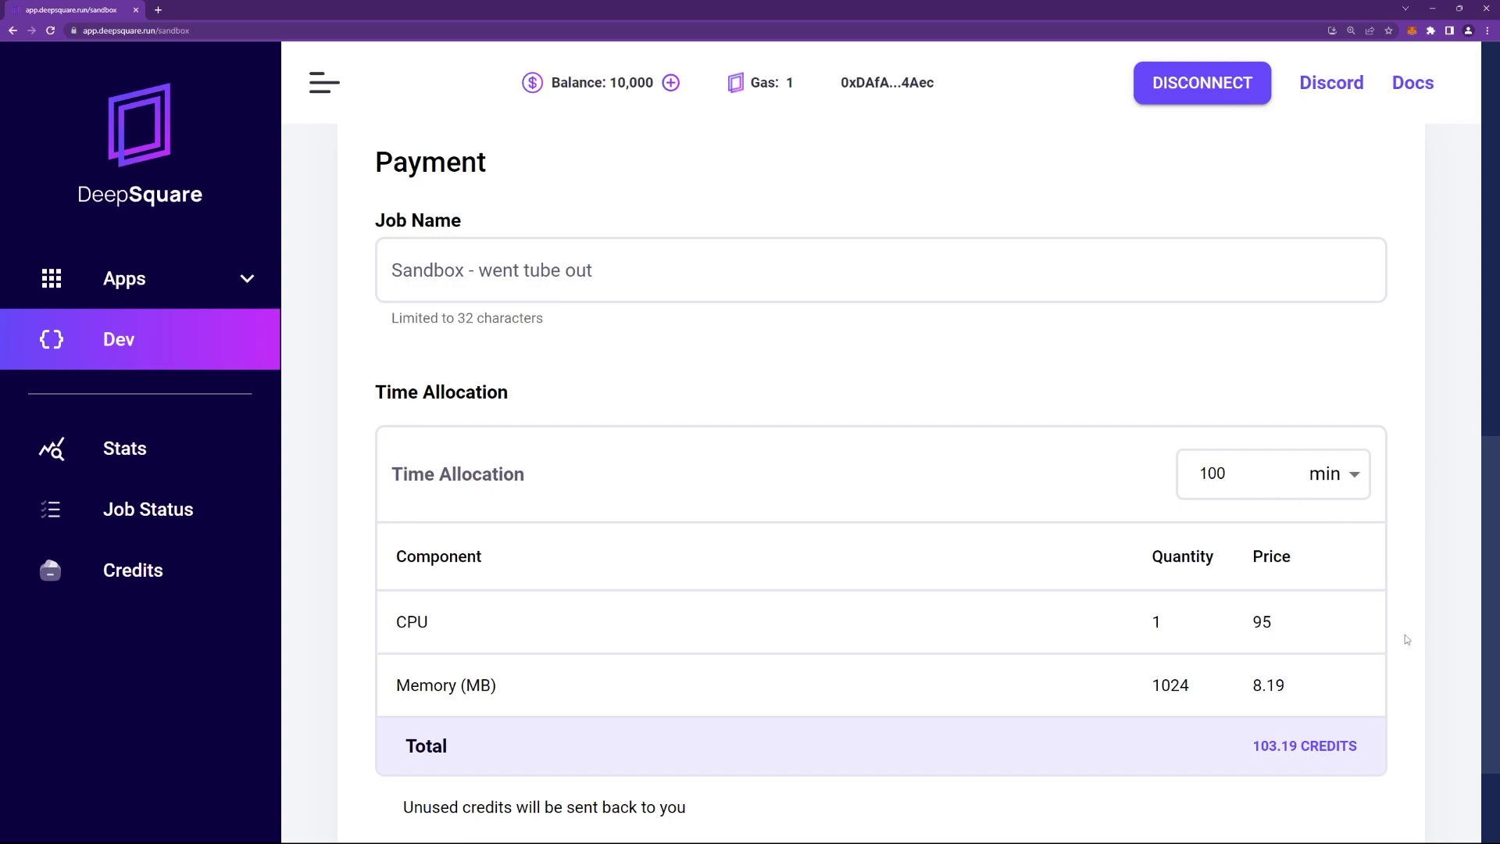
pyautogui.scroll(-3, 1404, 634)
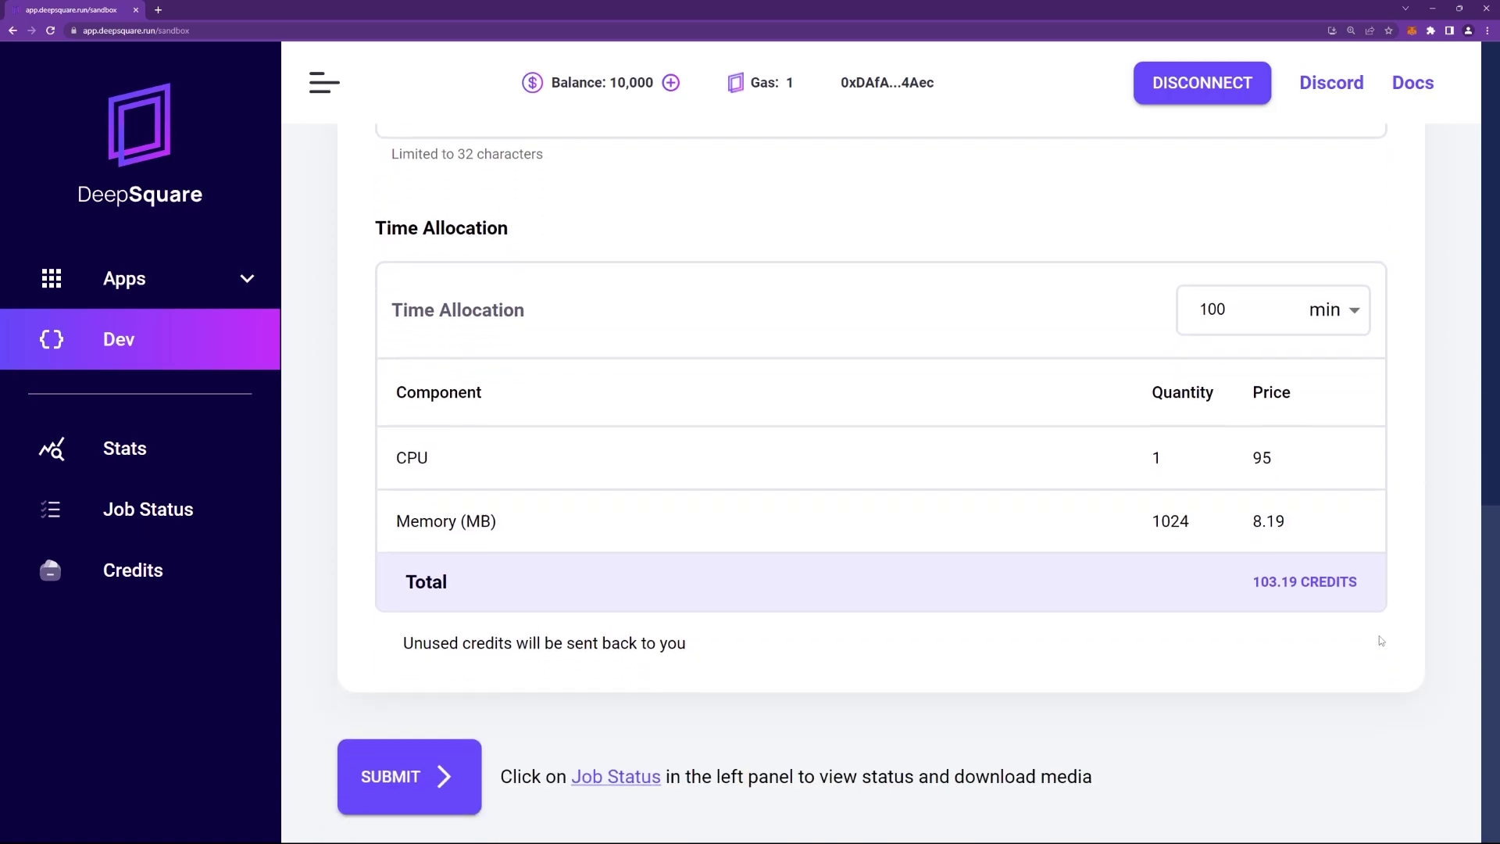
pyautogui.hotkey('ctrl', '-')
pyautogui.hotkey('ctrl', '-')
pyautogui.hotkey('ctrl', '-')
pyautogui.hotkey('ctrl', '-')
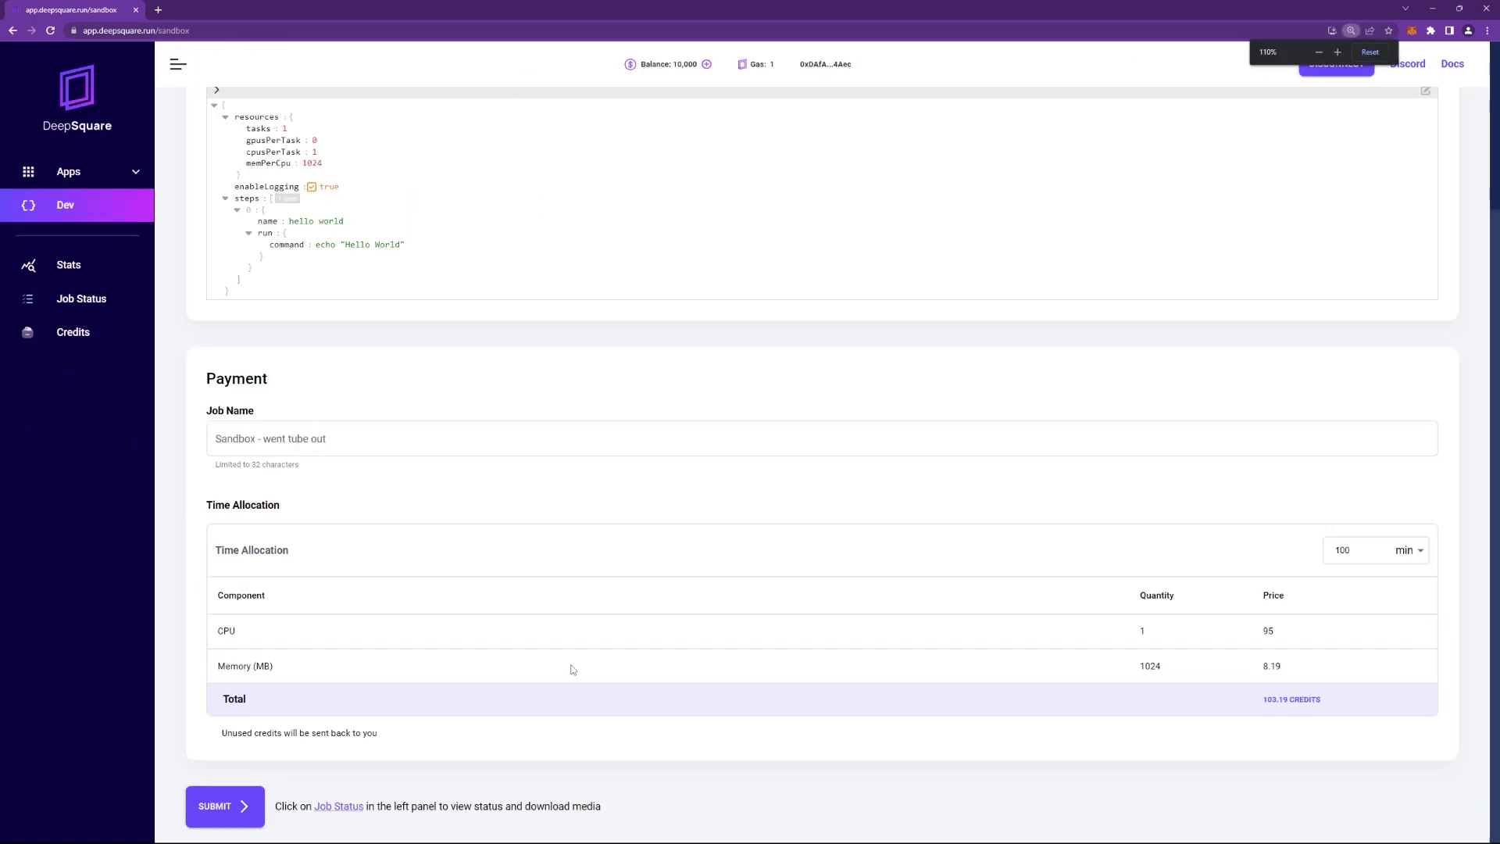
# Submit the hello world job and confirm both MetaMask transactions paying 103.19 credits.
pyautogui.click(225, 805)
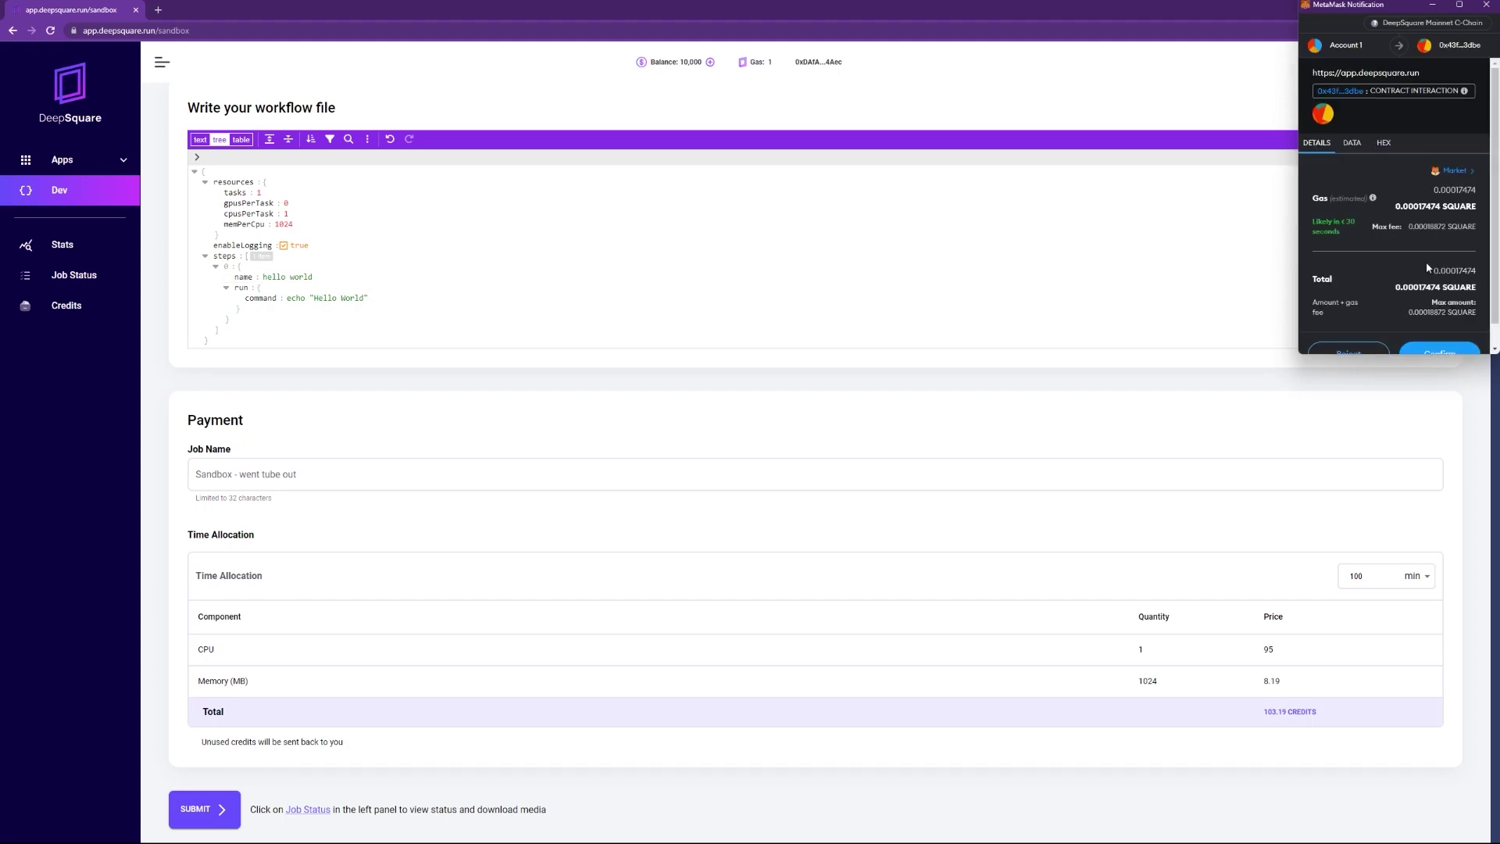
pyautogui.scroll(-2, 1424, 273)
pyautogui.click(1431, 332)
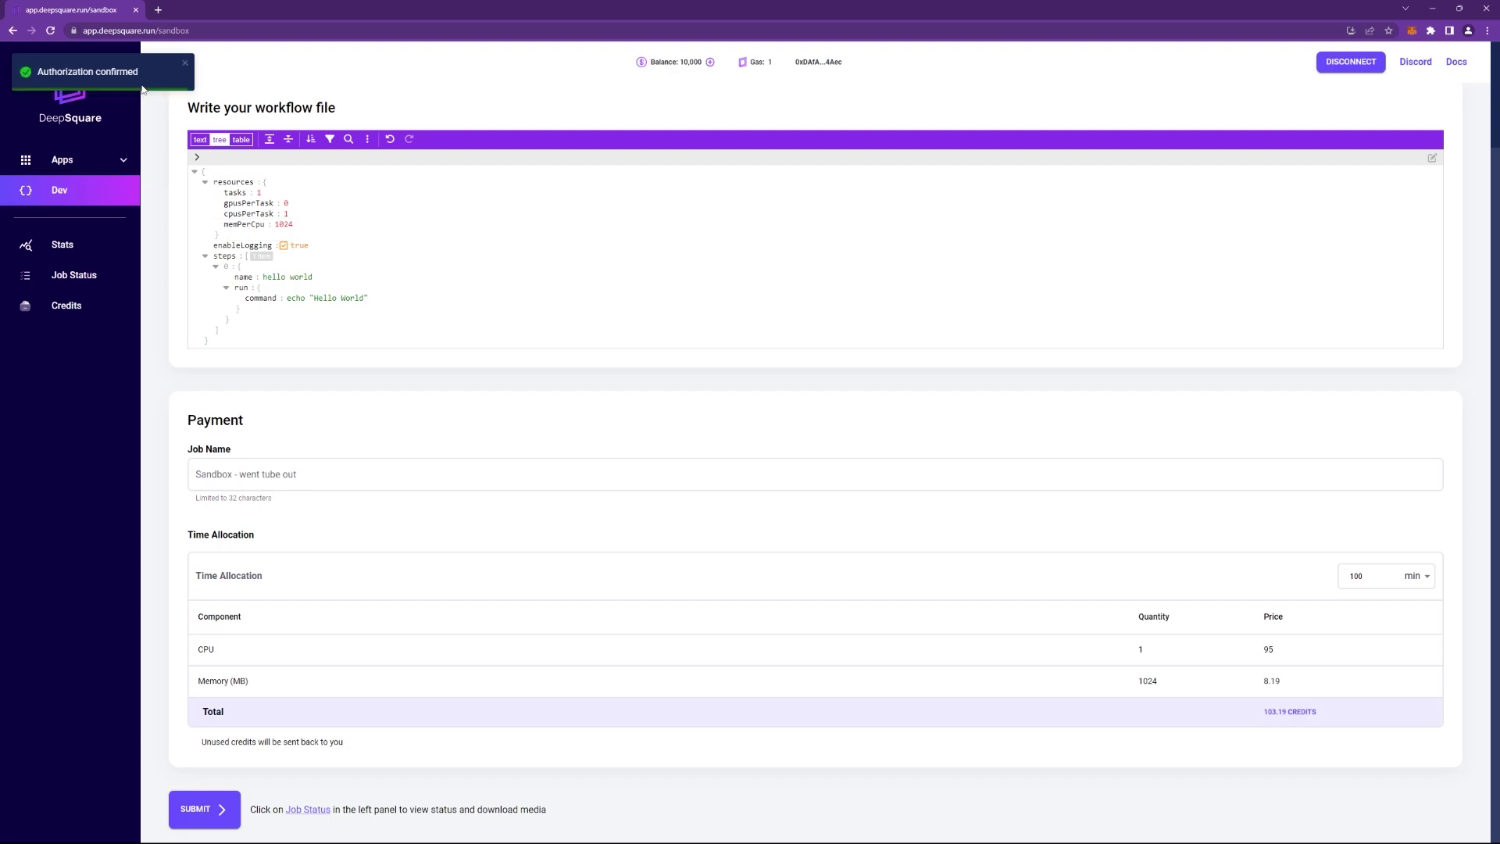
pyautogui.scroll(-3, 1434, 328)
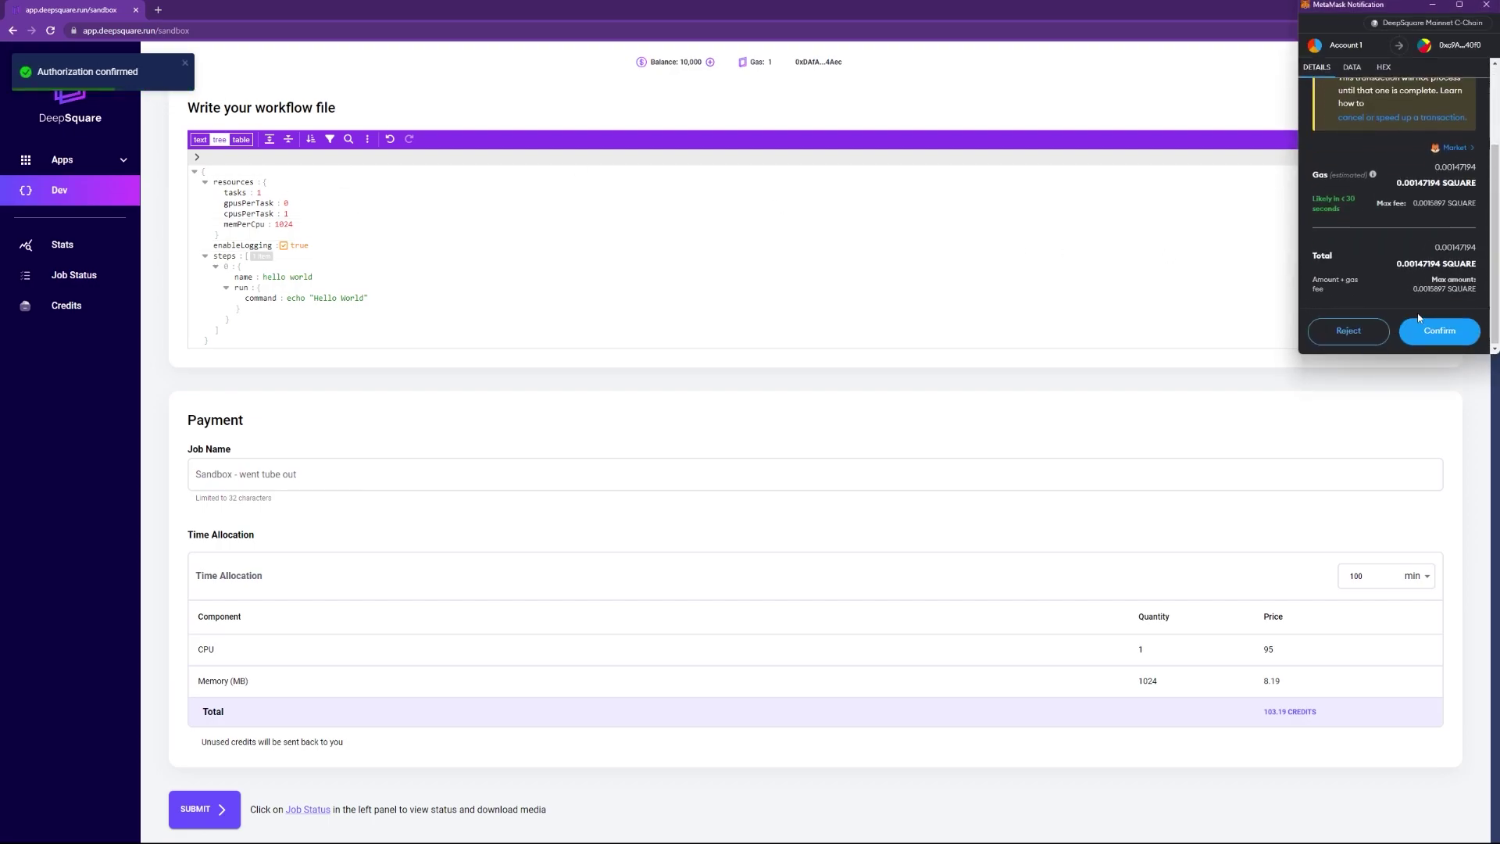
pyautogui.click(1440, 336)
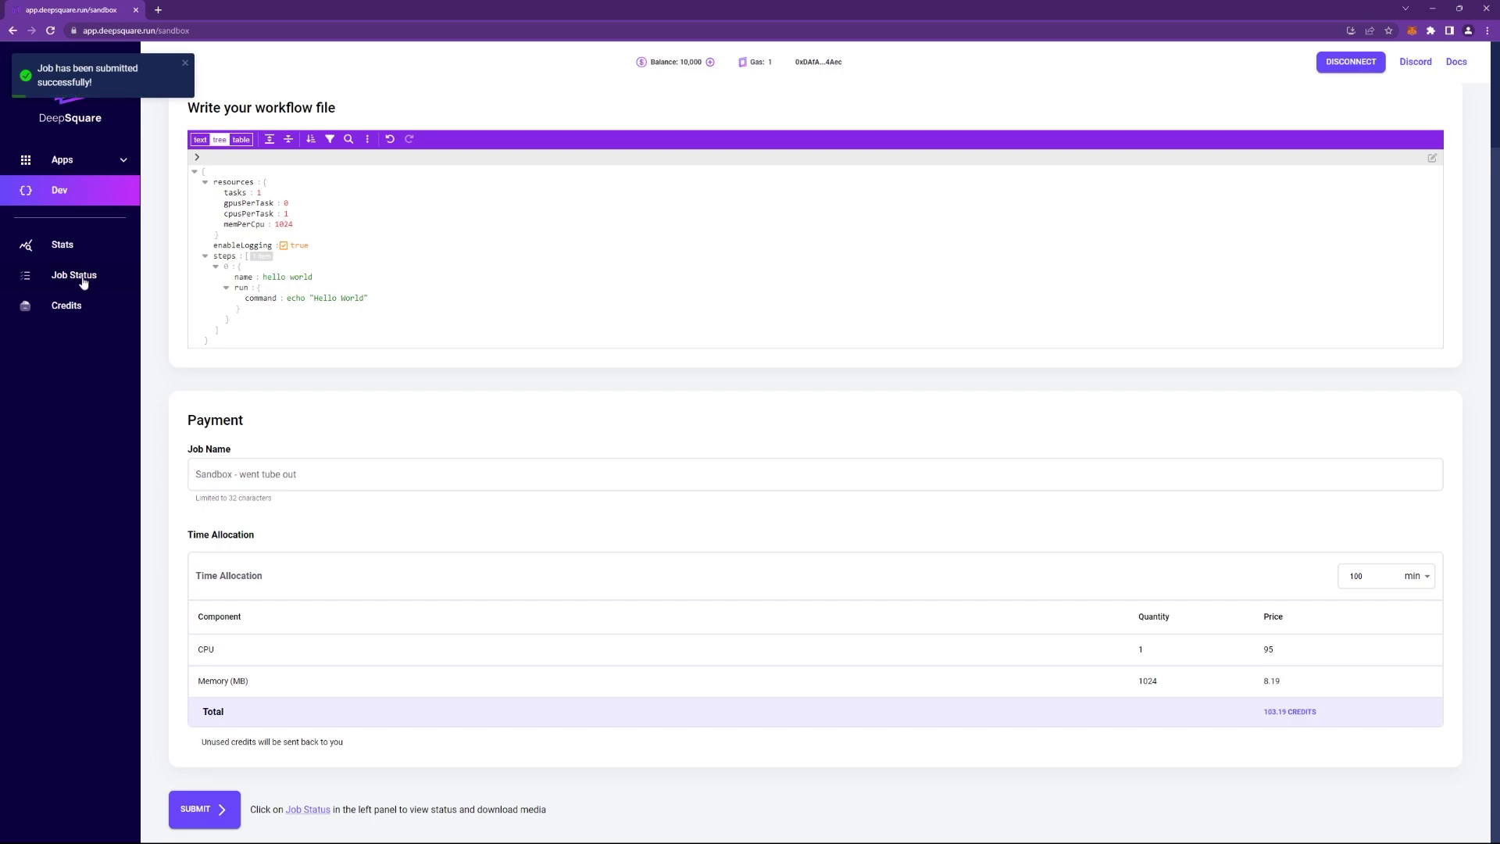
# View job 494's signed log output showing 'Hello World', then return to the portal home page.
pyautogui.click(88, 282)
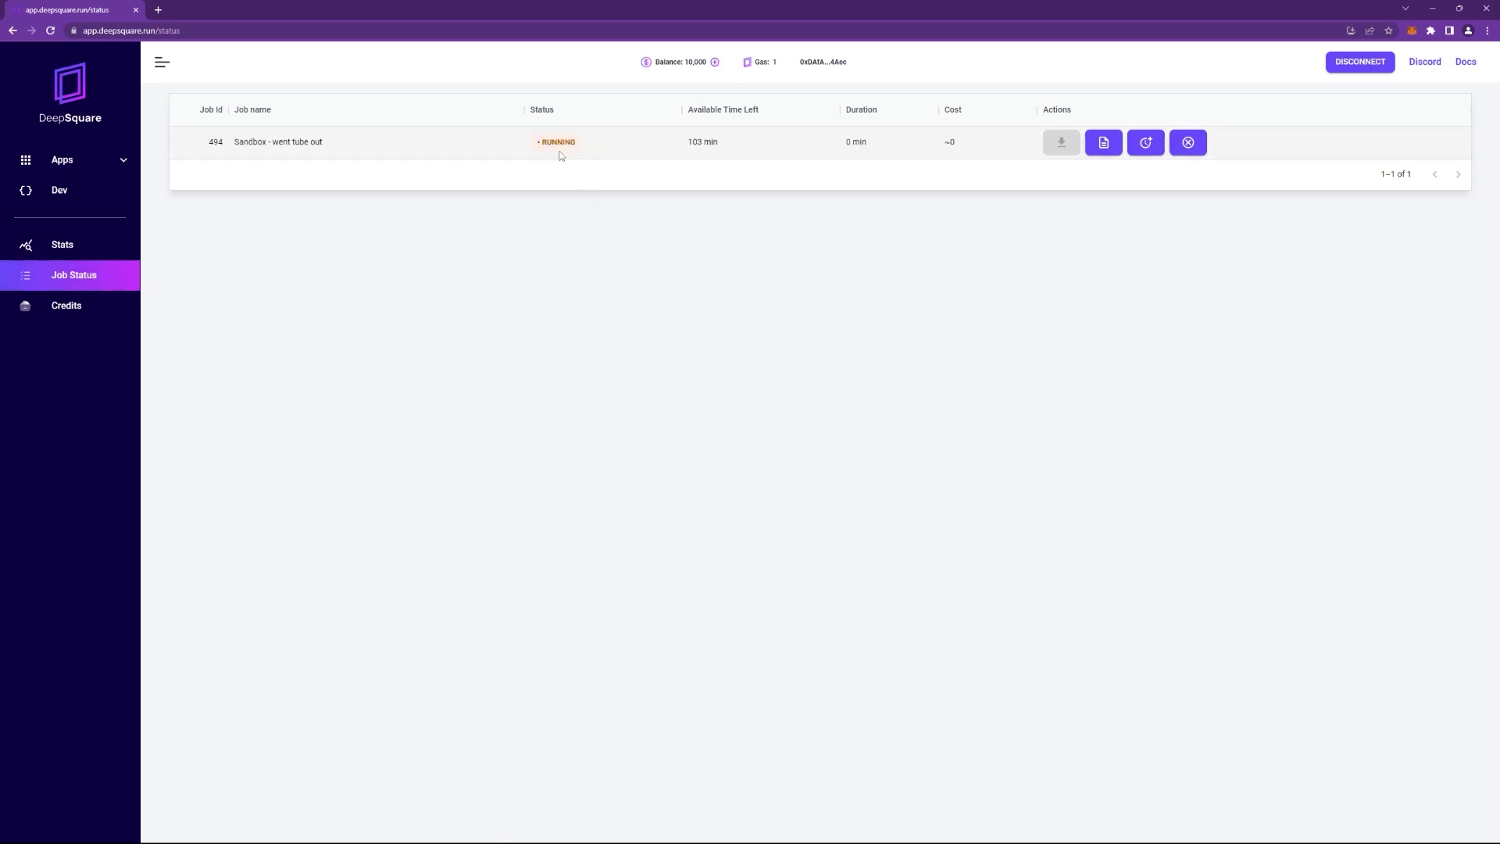
pyautogui.hotkey('ctrl', '+')
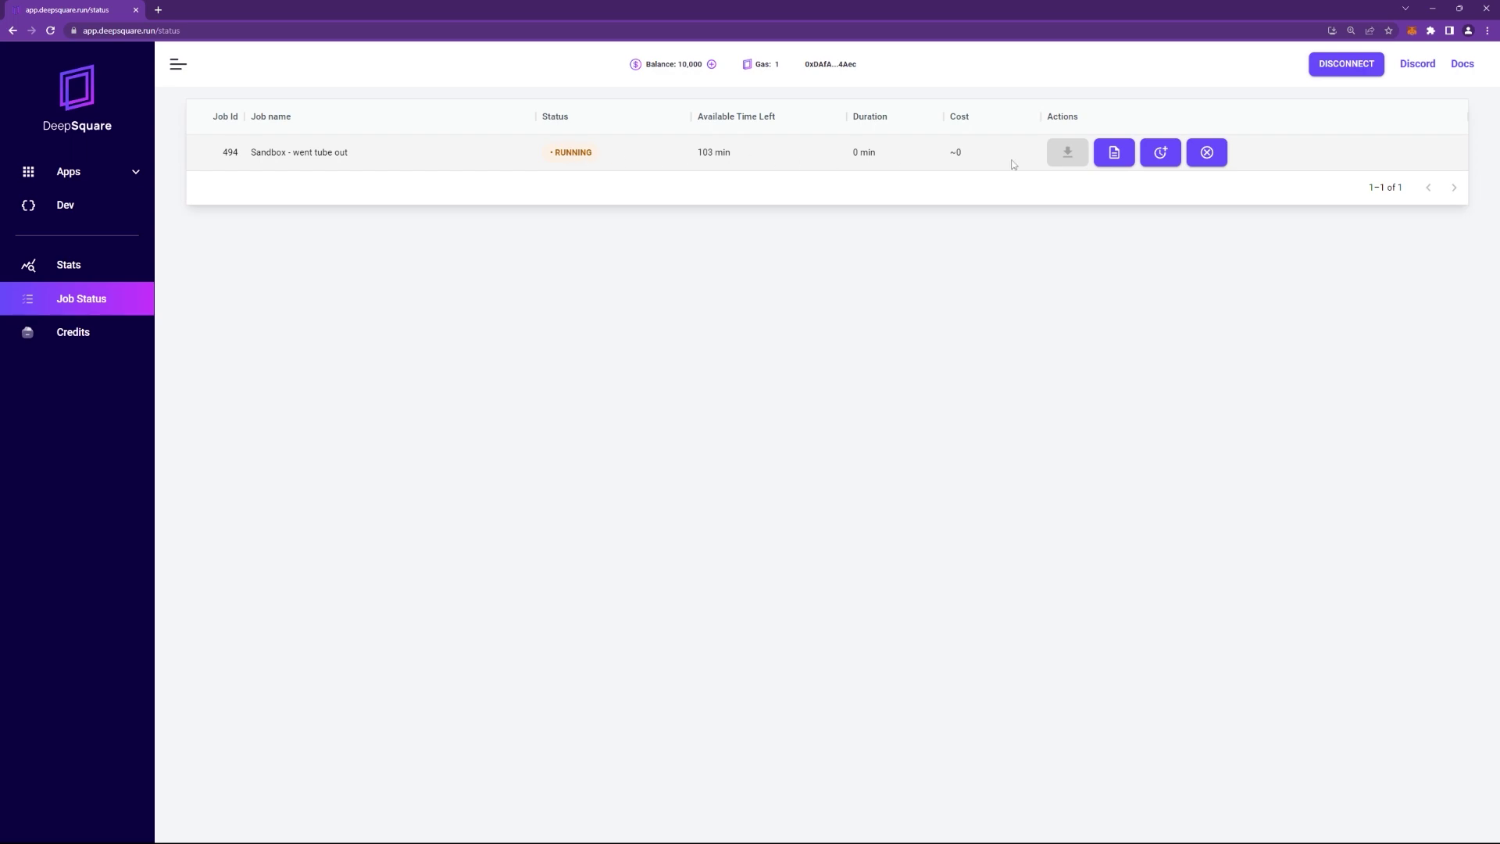
pyautogui.click(1118, 159)
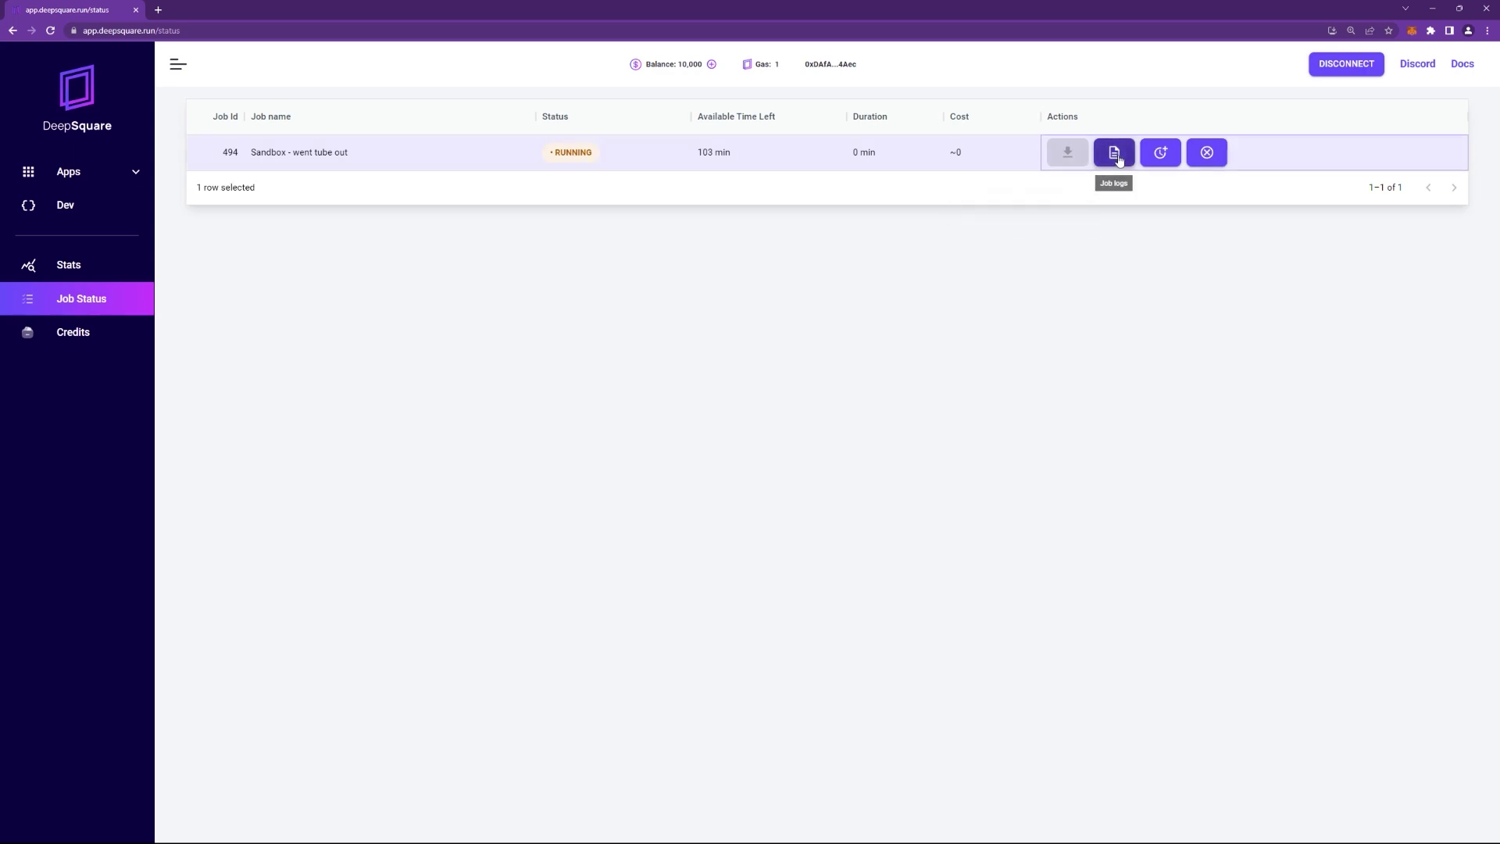
pyautogui.click(1118, 159)
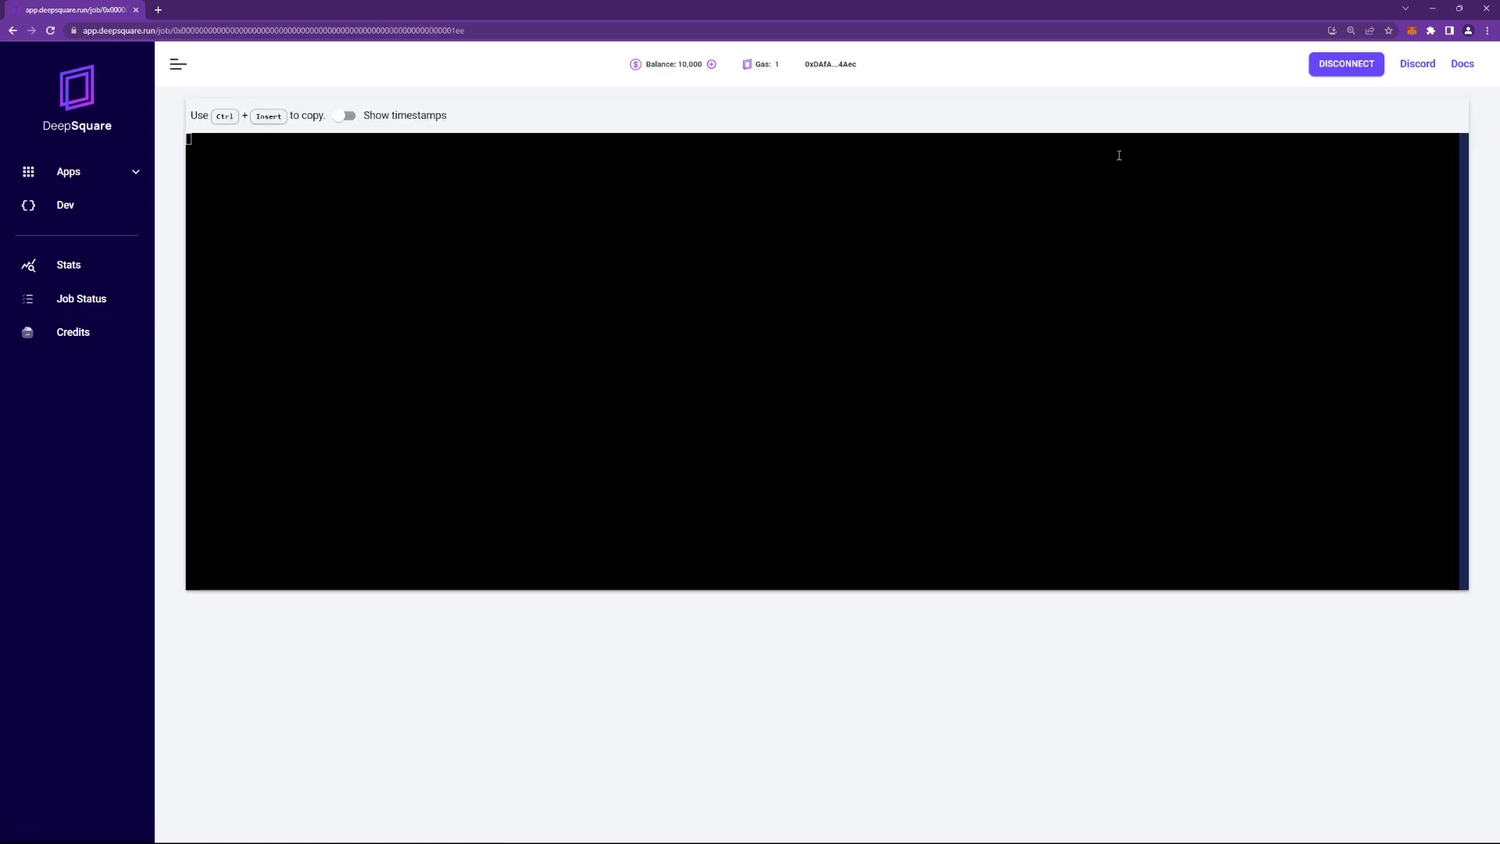
pyautogui.click(1439, 330)
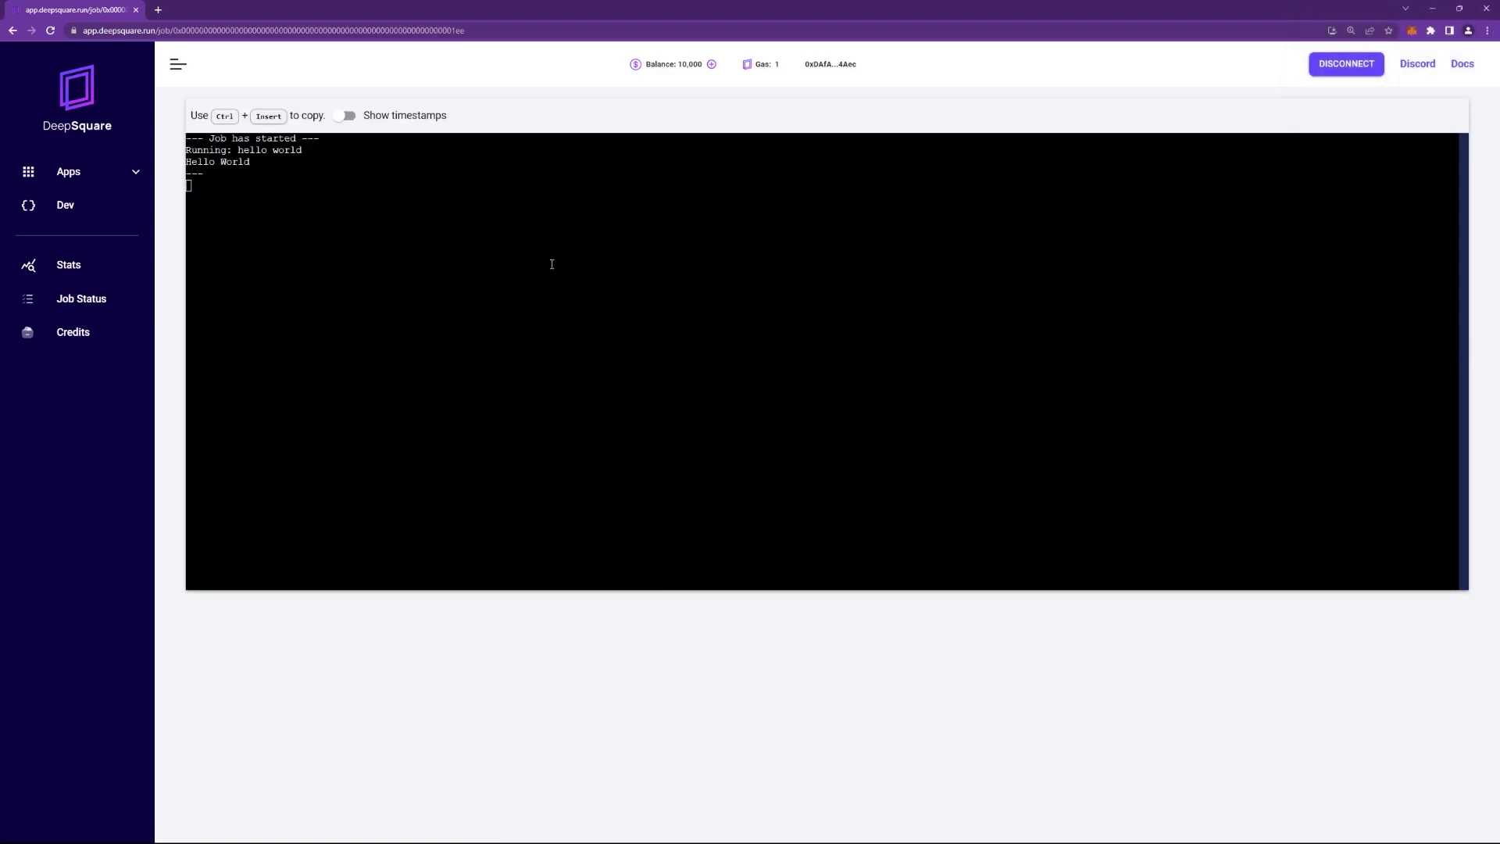
pyautogui.moveTo(256, 177); pyautogui.dragTo(174, 154)
pyautogui.click(285, 189)
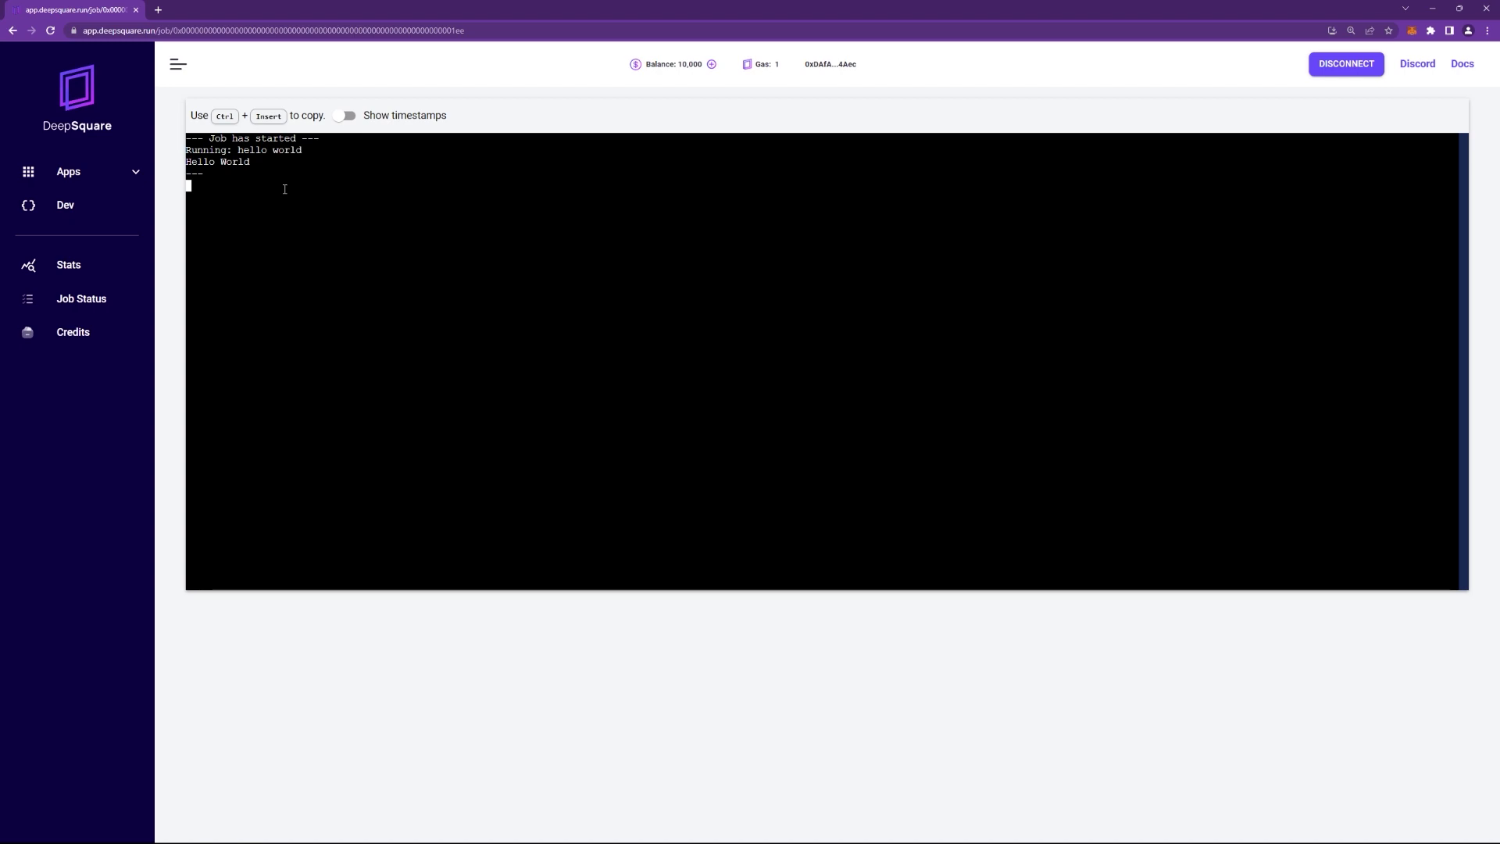
pyautogui.click(84, 111)
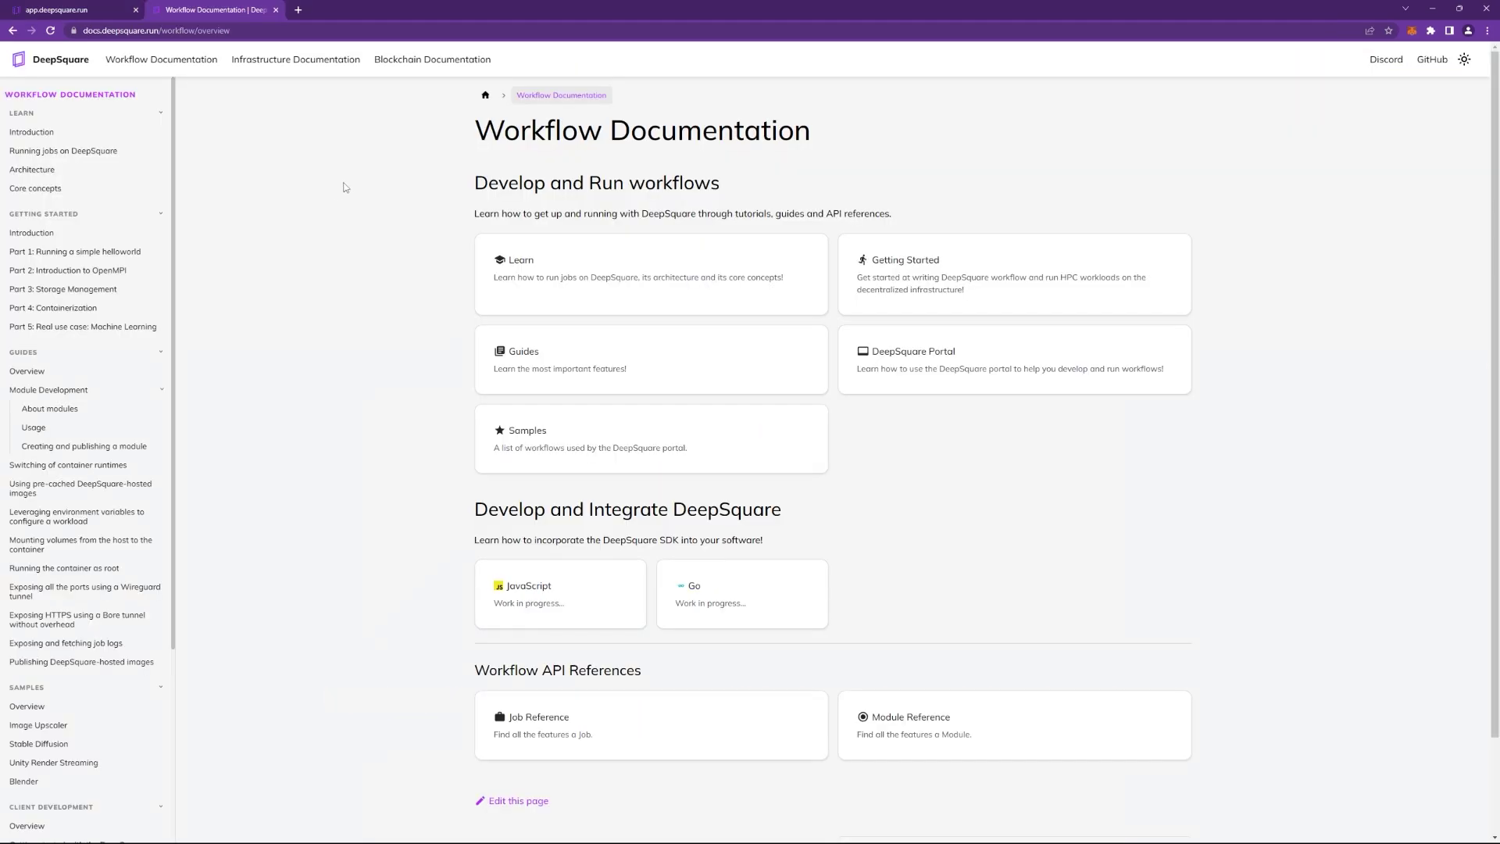
# Open the Part 1: Running a simple helloworld tutorial and follow its DeepSquare SDK documentation link.
pyautogui.click(115, 252)
pyautogui.scroll(-5, 434, 267)
pyautogui.scroll(-6, 434, 266)
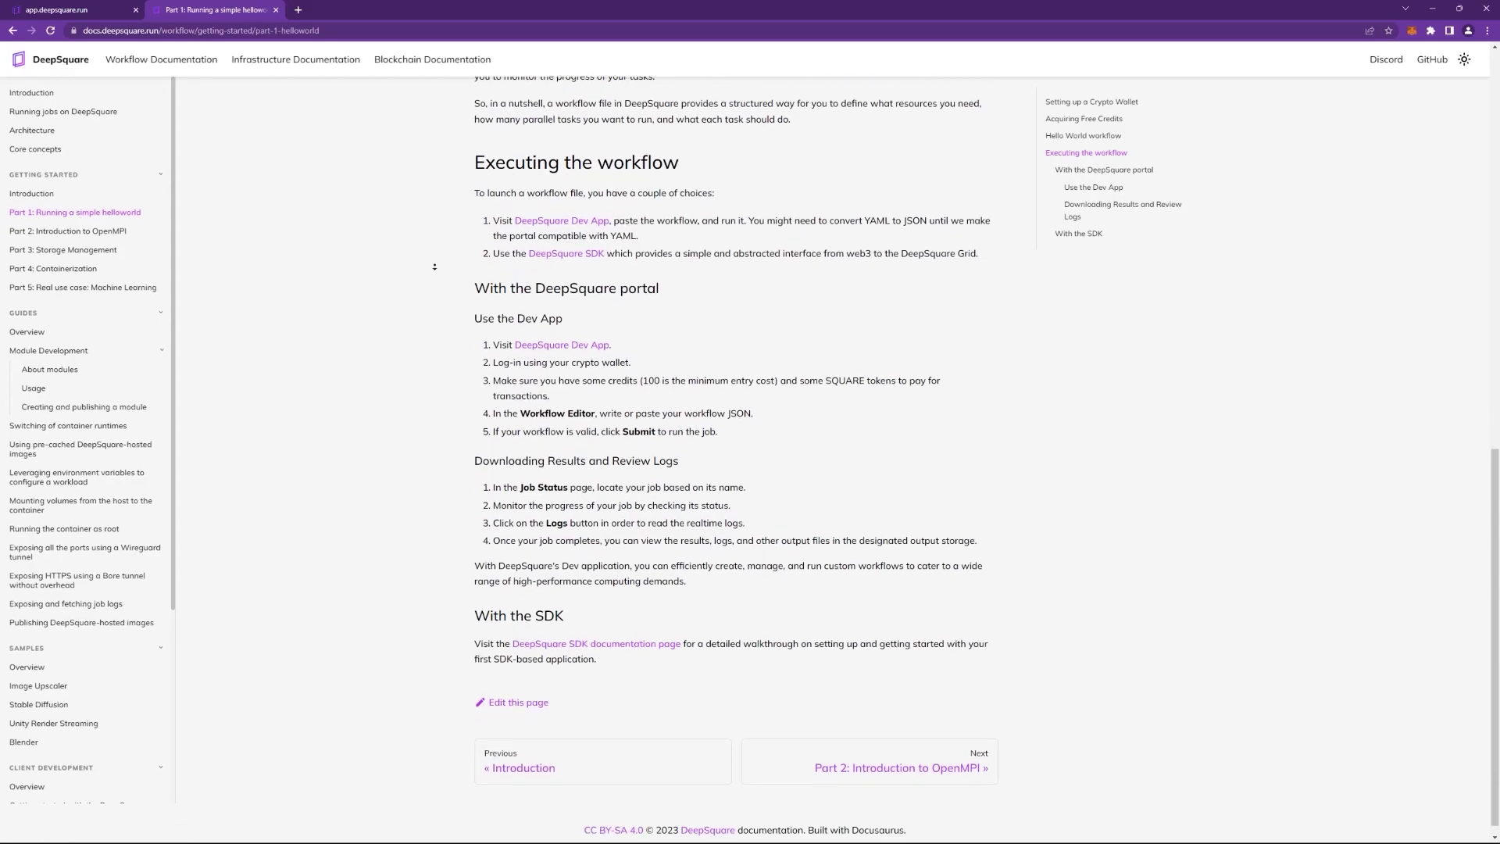
pyautogui.click(652, 637)
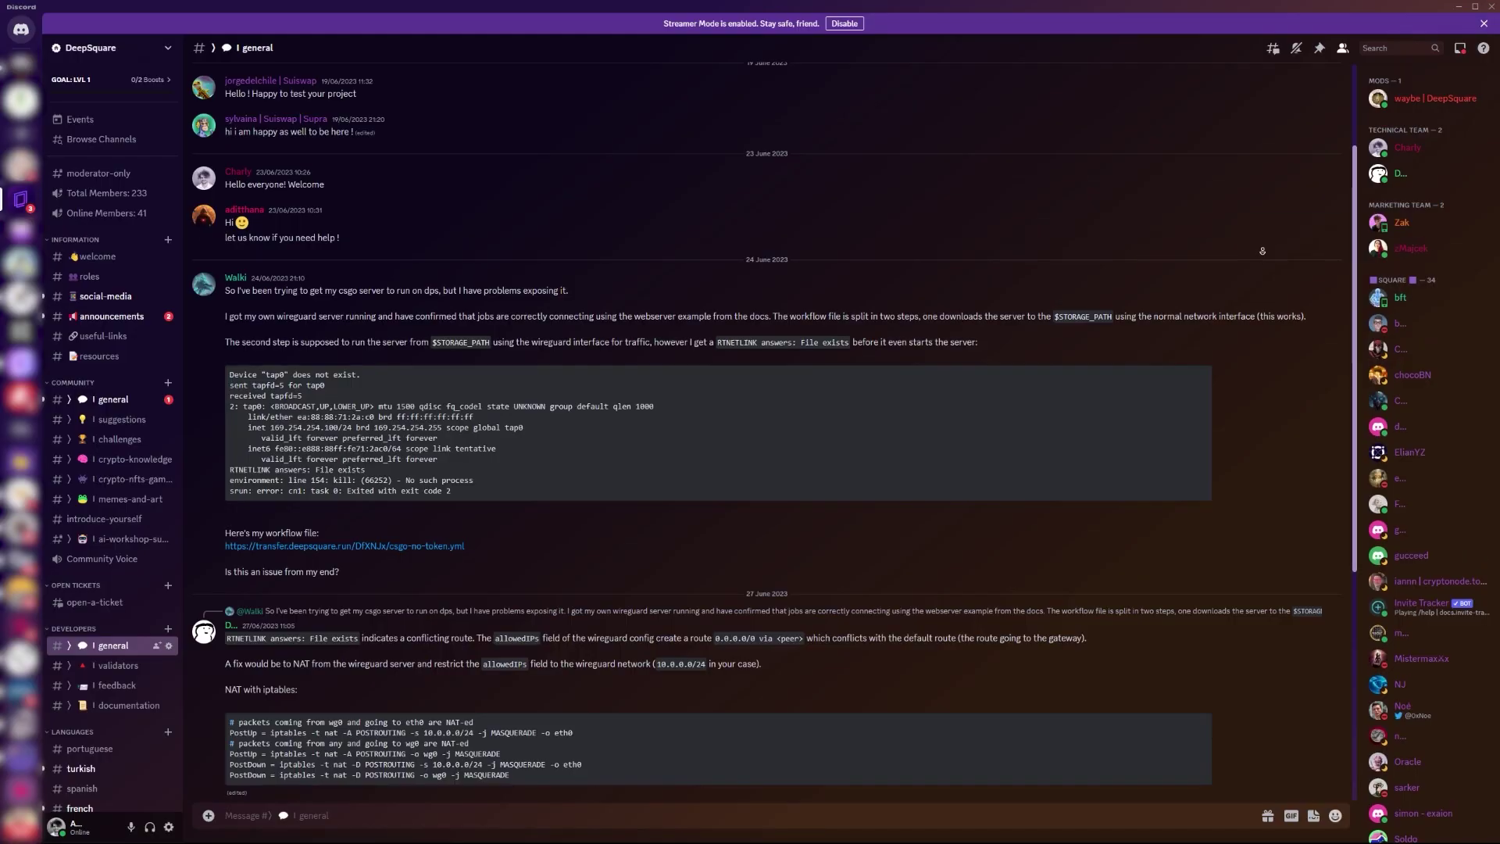
pyautogui.scroll(-2, 1250, 262)
pyautogui.scroll(-4, 1262, 263)
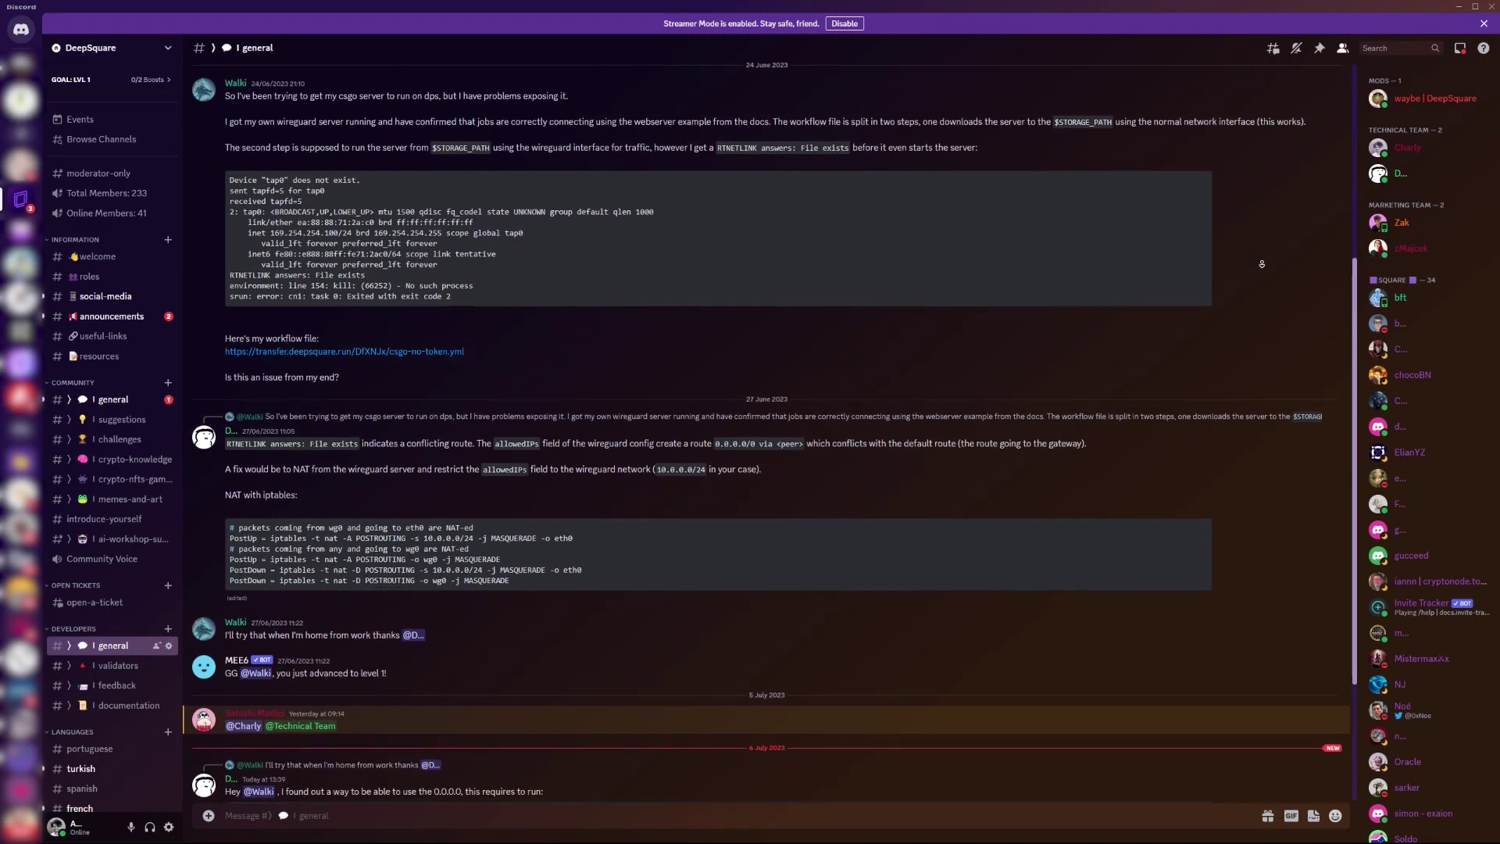
pyautogui.scroll(-2, 1262, 264)
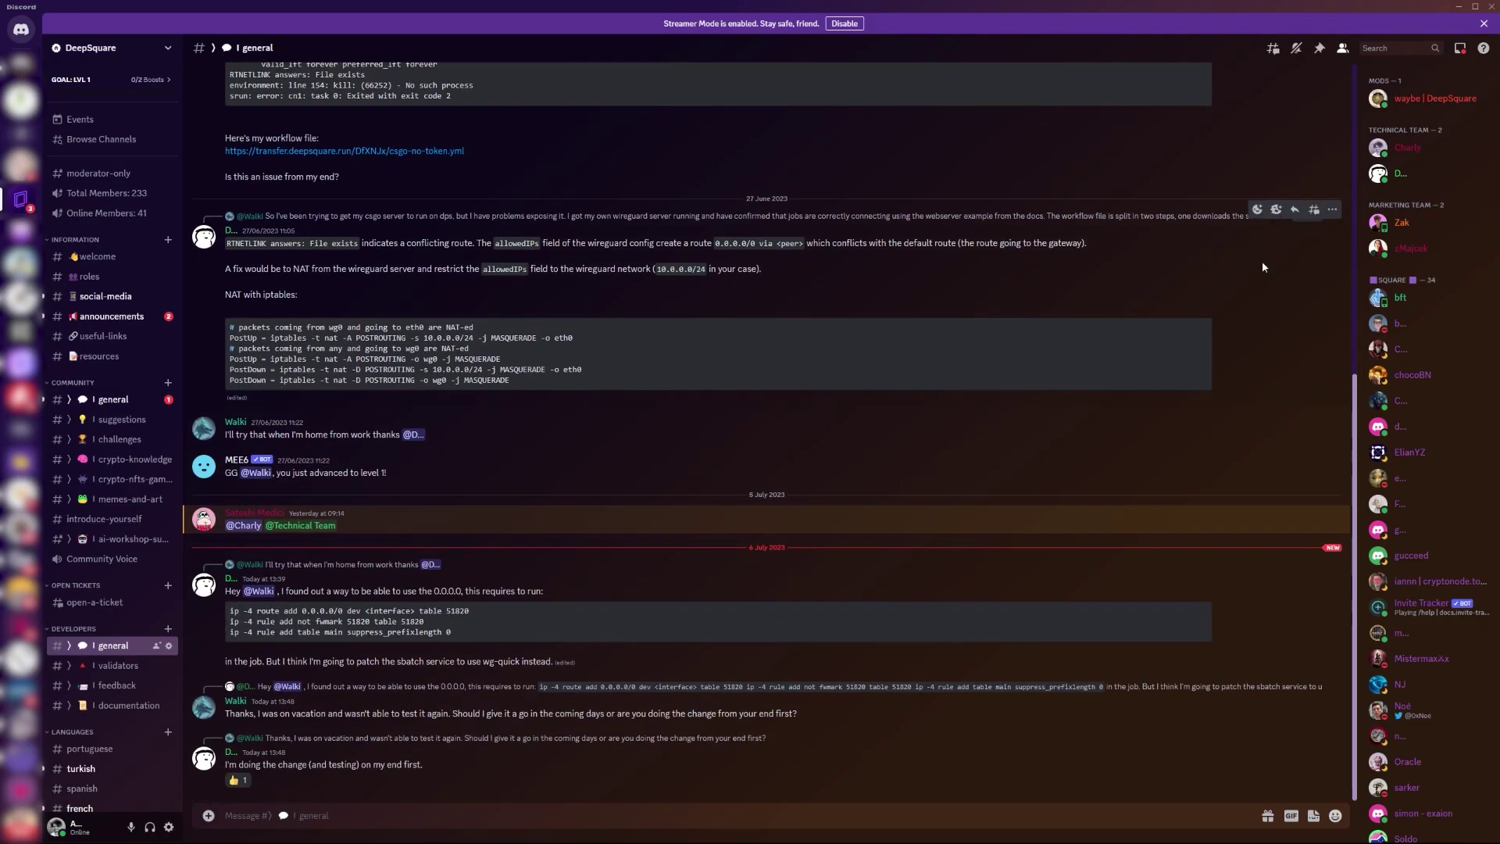